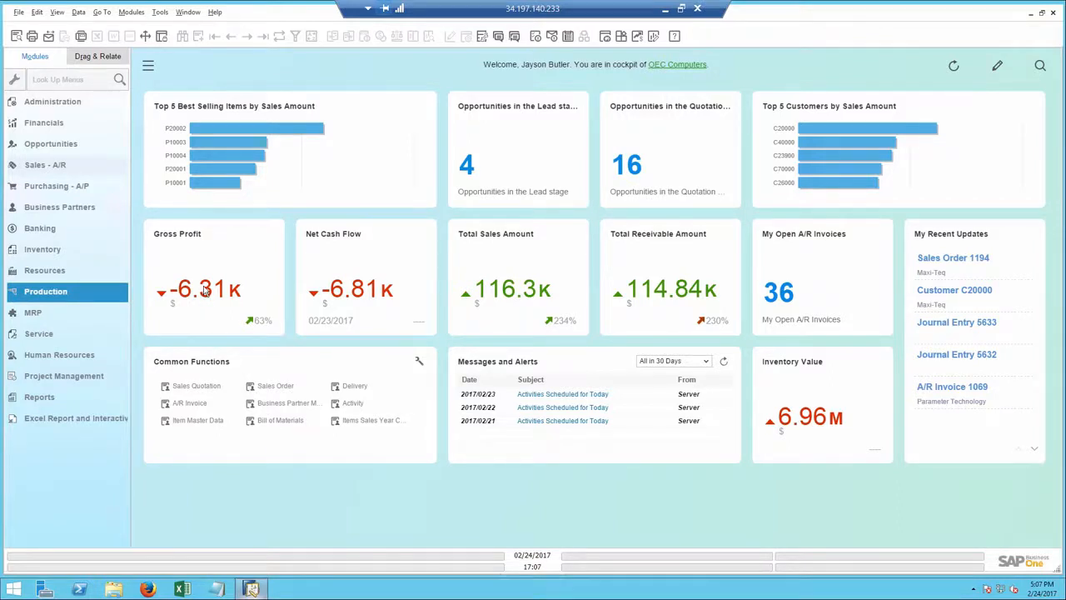
Step: Open the sales quotation linked to the Quotation stage of the "New printers" opportunity for Microchips
{"action": "mouse_move", "coordinate": [205, 288]}
{"action": "mouse_move", "coordinate": [170, 288]}
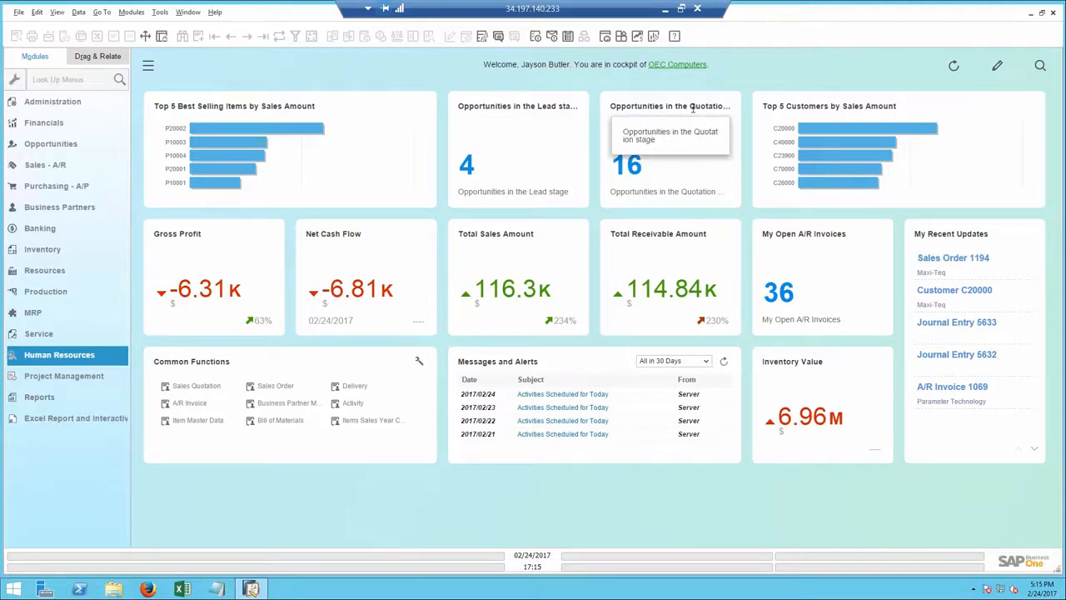
{"action": "left_click", "coordinate": [632, 170]}
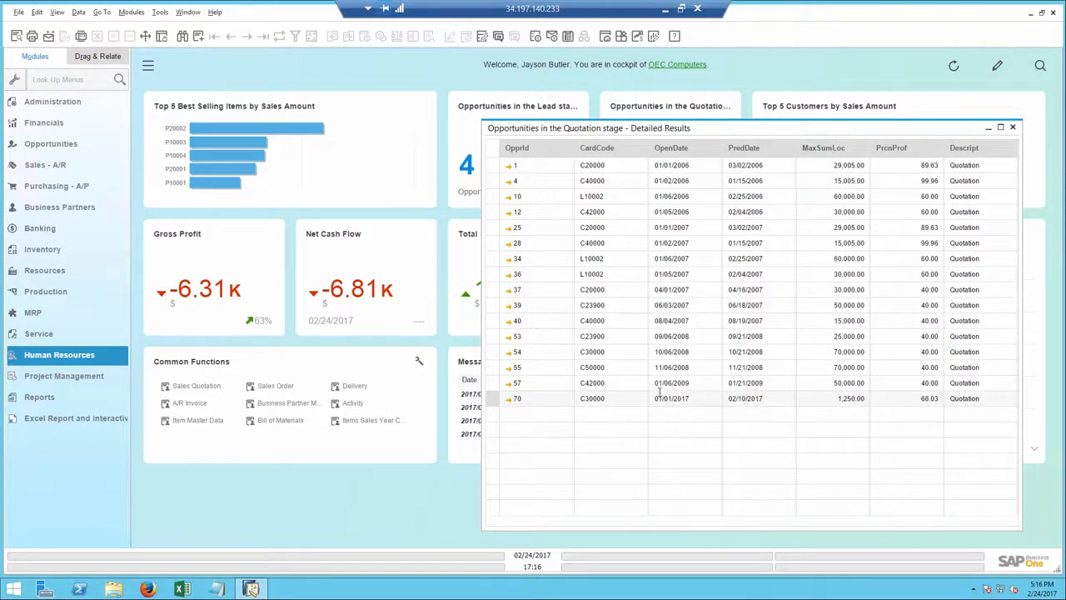
{"action": "left_click", "coordinate": [509, 398]}
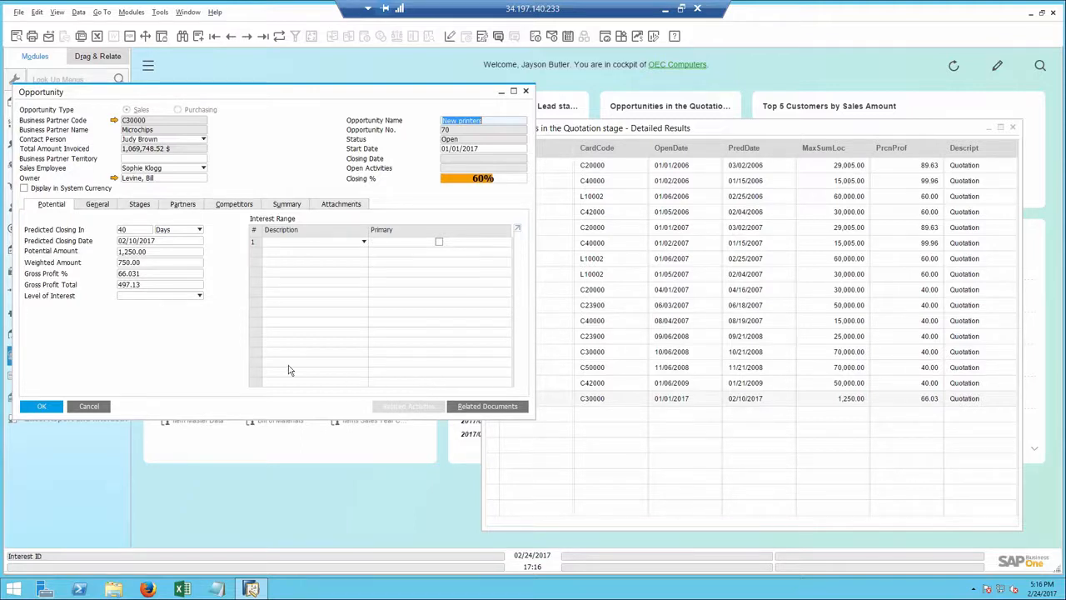
{"action": "left_click", "coordinate": [142, 206]}
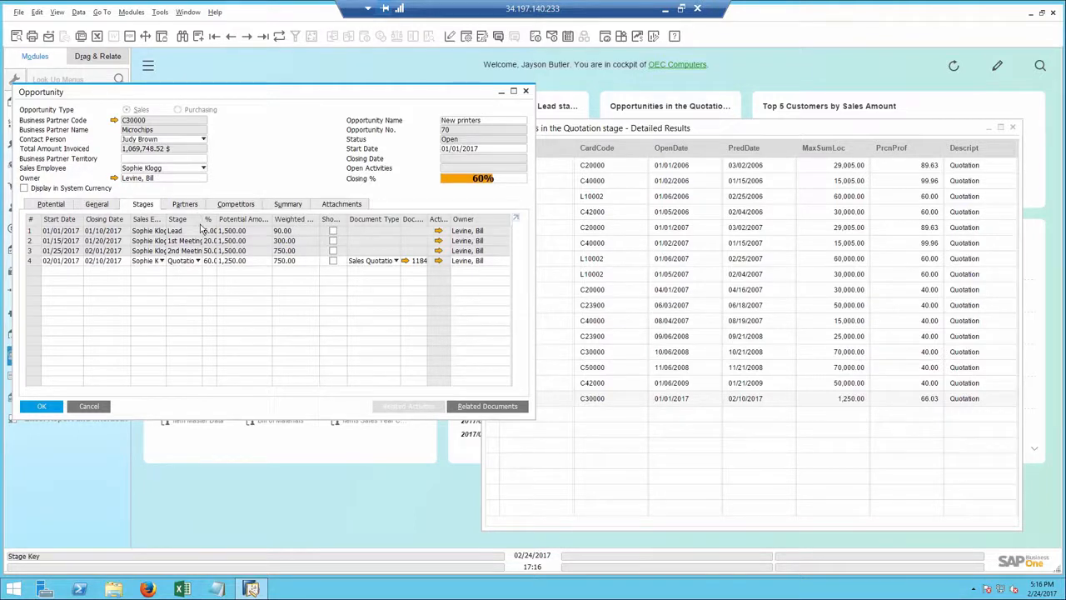
{"action": "left_click", "coordinate": [406, 261]}
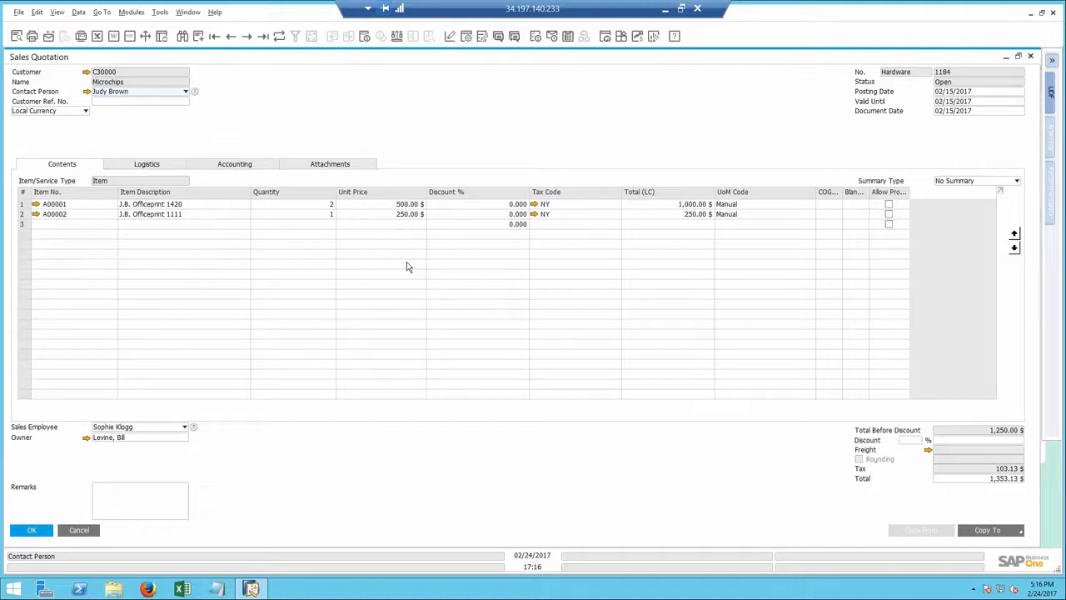
Step: Find the quotation's sales employee in the user list and open a conversation with that person
{"action": "left_click", "coordinate": [498, 38]}
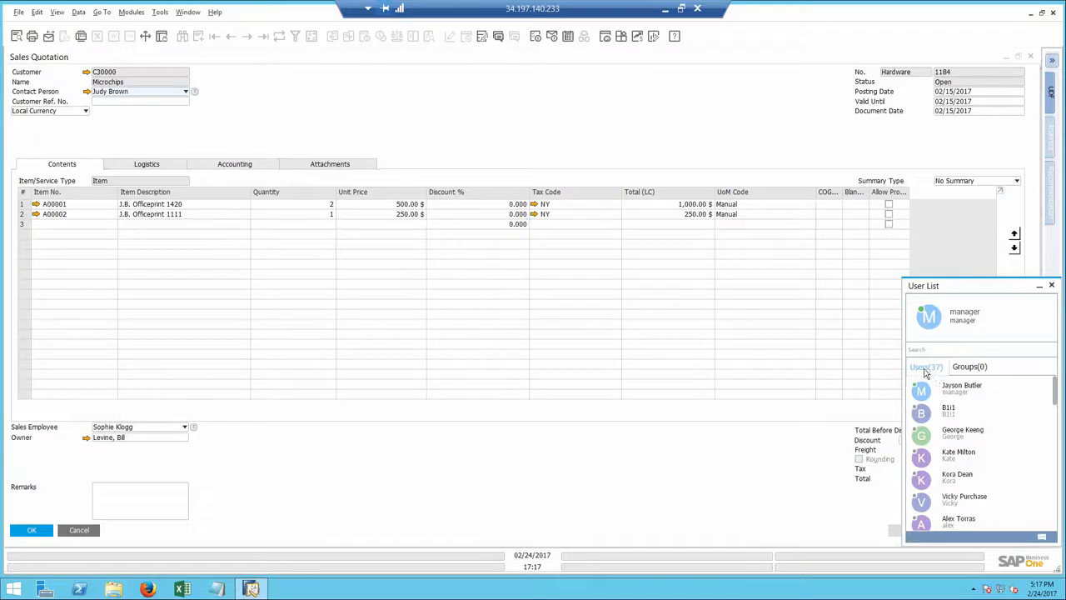
{"action": "left_click", "coordinate": [971, 368]}
{"action": "left_click", "coordinate": [931, 371]}
{"action": "left_click", "coordinate": [932, 350]}
{"action": "type", "text": "sop"}
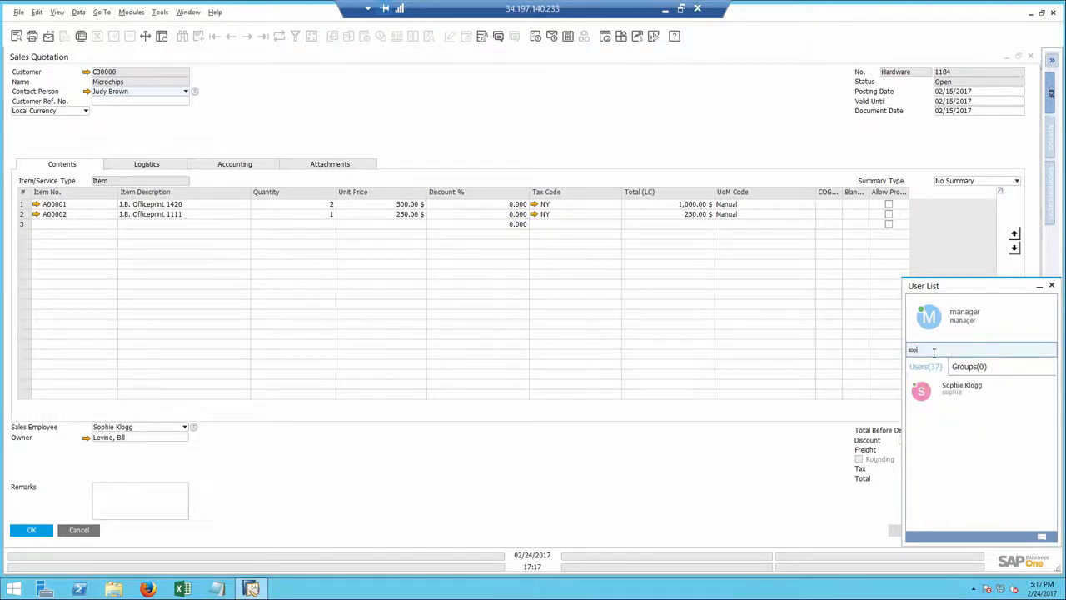
{"action": "double_click", "coordinate": [949, 388]}
Step: Write "Please follow up on" in the conversation and add a link to the open sales quotation
{"action": "left_click", "coordinate": [550, 371]}
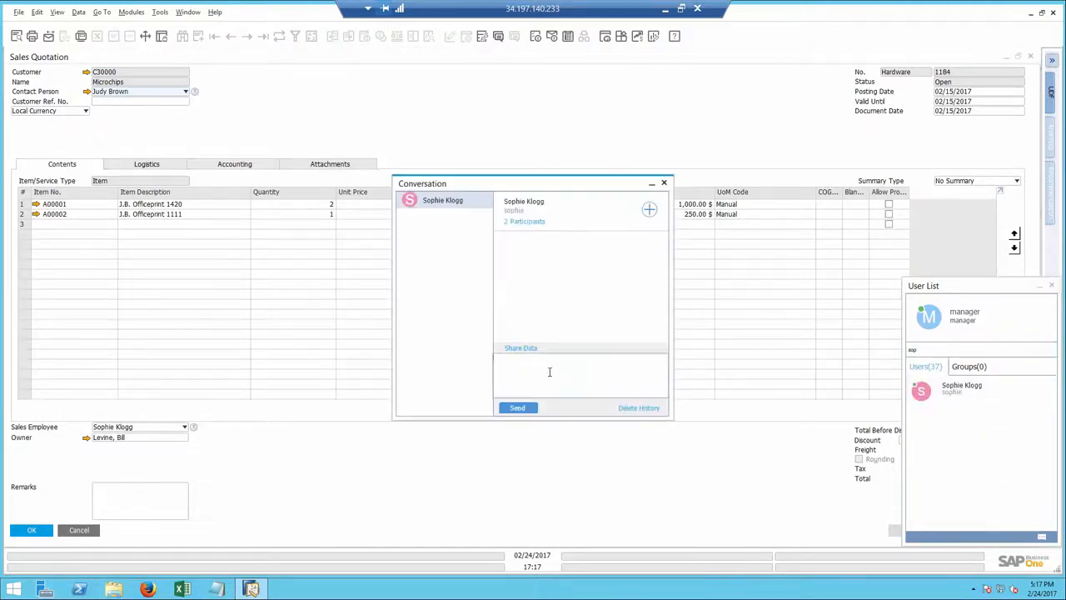
{"action": "type", "text": "Please follow up on"}
{"action": "left_click", "coordinate": [430, 122]}
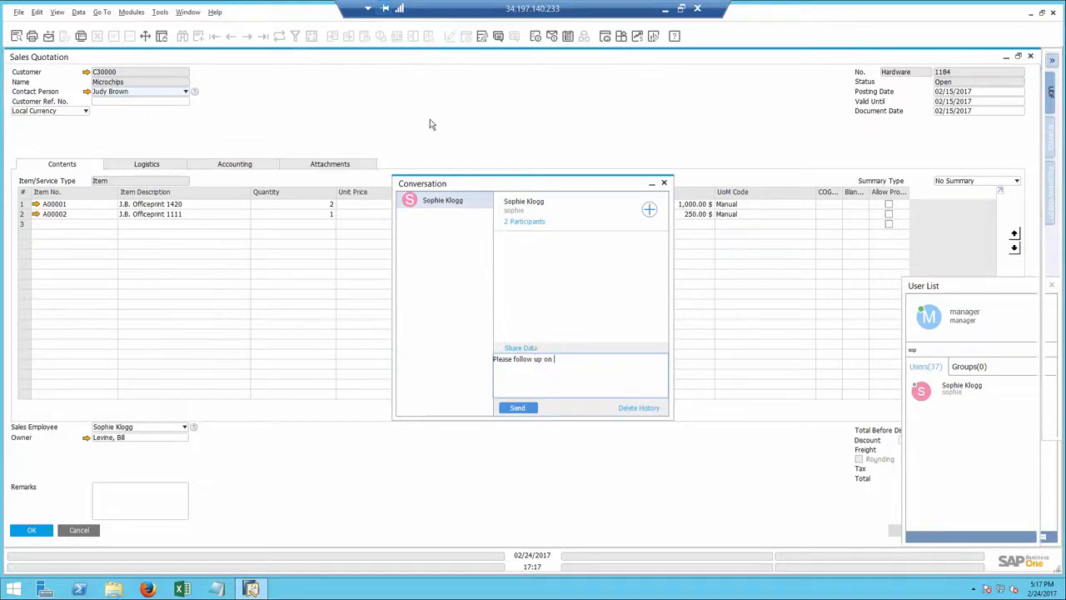
{"action": "left_click", "coordinate": [514, 36]}
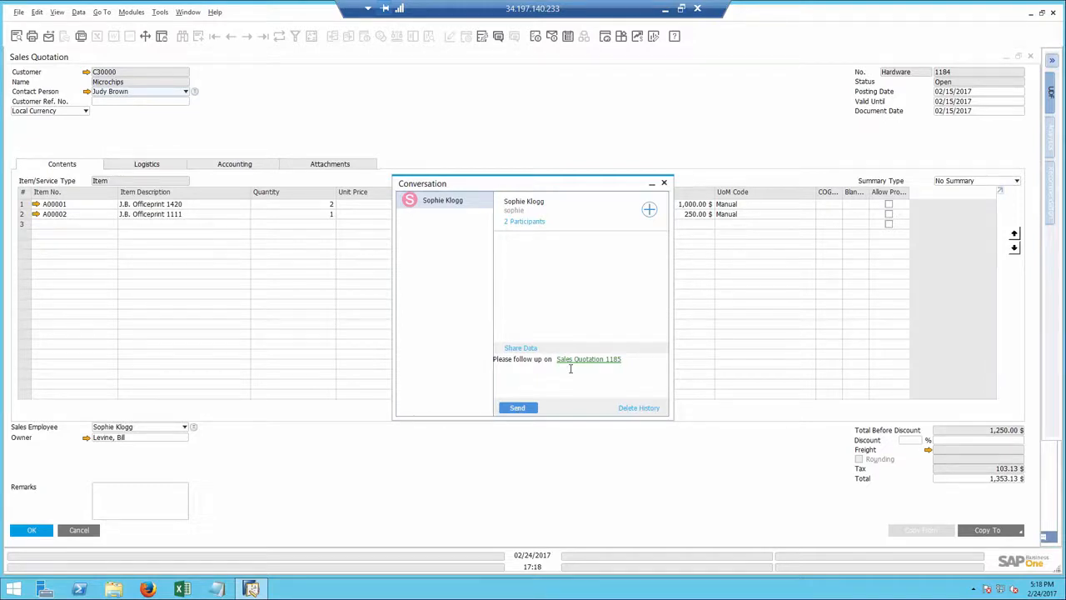
Step: Close the conversation, sales quotation, opportunity, detailed results and user list to return to the cockpit
{"action": "left_click", "coordinate": [664, 182]}
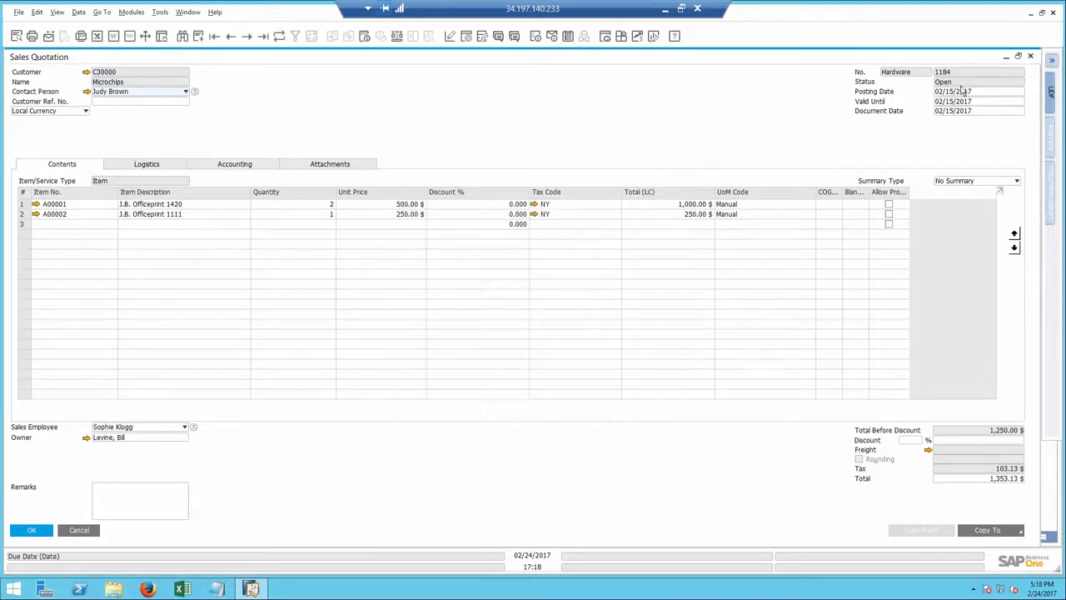
{"action": "left_click", "coordinate": [1029, 55]}
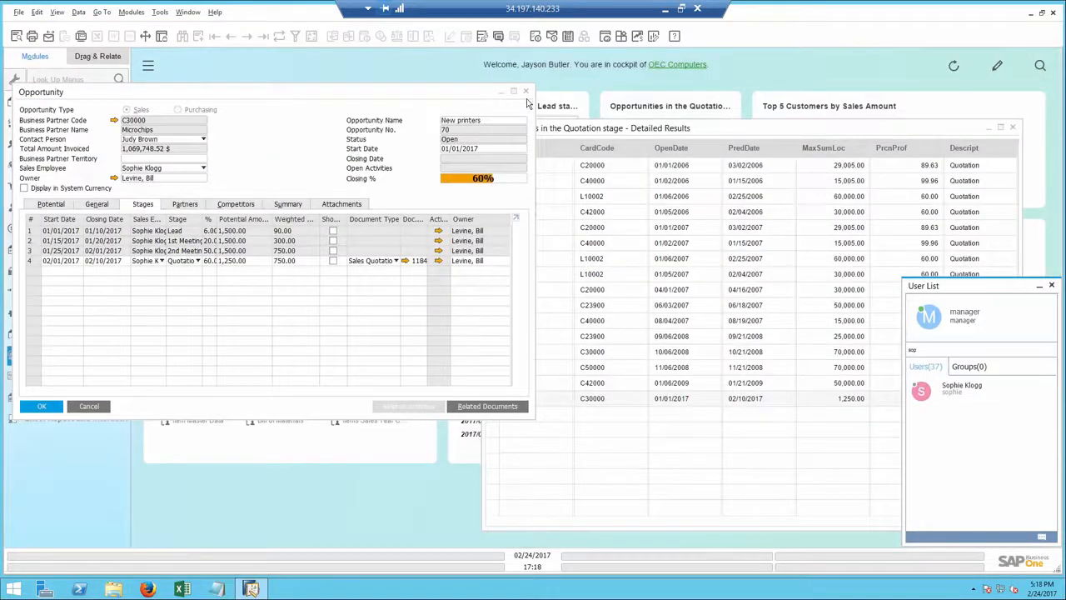
{"action": "left_click", "coordinate": [525, 90]}
{"action": "left_click", "coordinate": [1011, 126]}
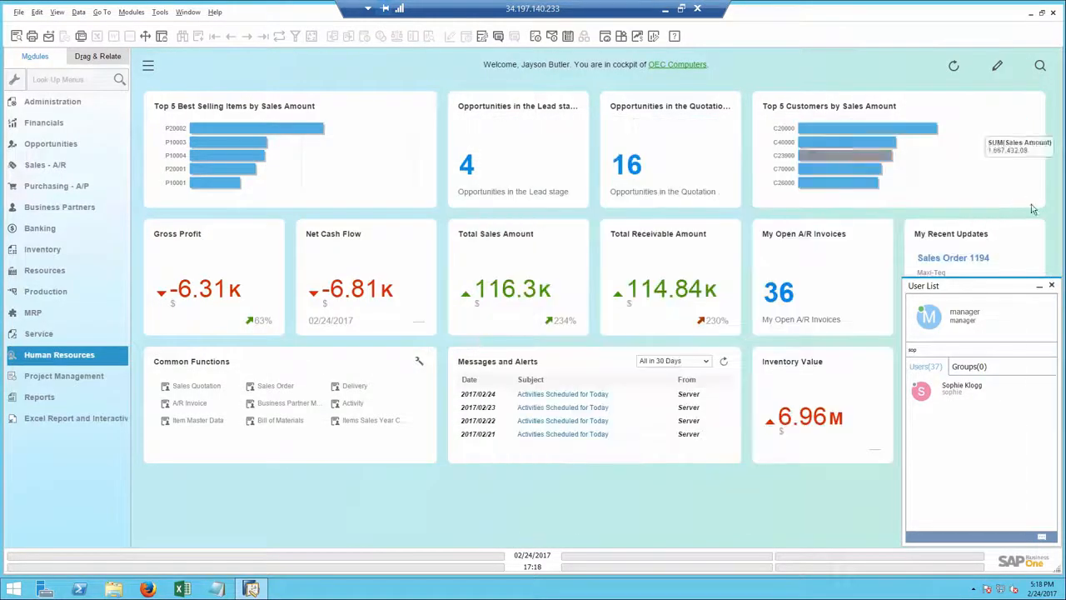
{"action": "left_click", "coordinate": [1051, 286]}
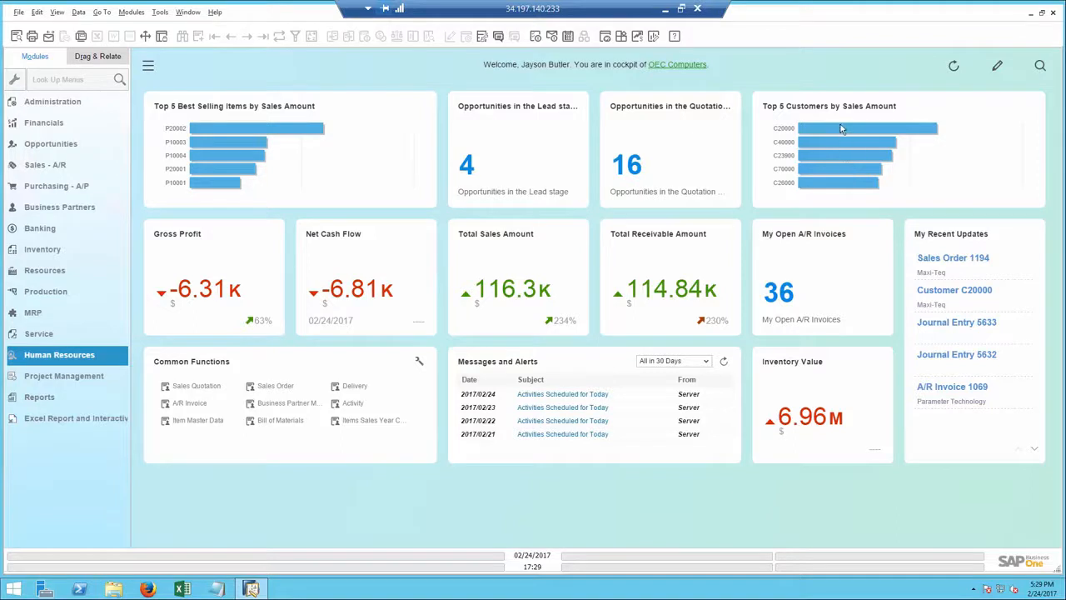
Step: Open the Customer 360 view for the highest-ranked customer in the Top 5 Customers by Sales Amount chart
{"action": "mouse_move", "coordinate": [841, 131]}
{"action": "left_click", "coordinate": [840, 131]}
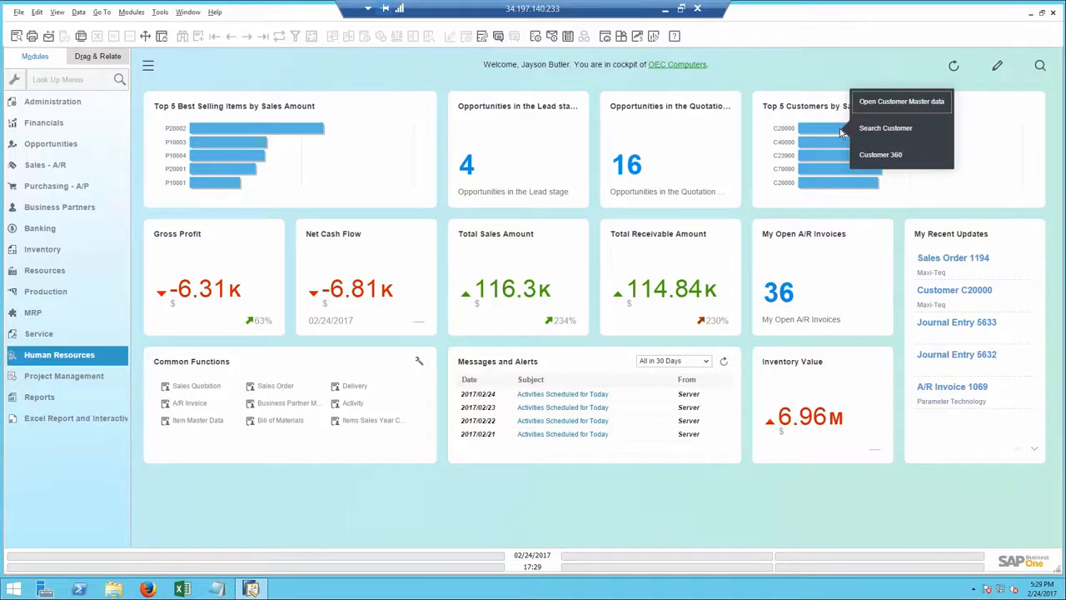
{"action": "mouse_move", "coordinate": [819, 133]}
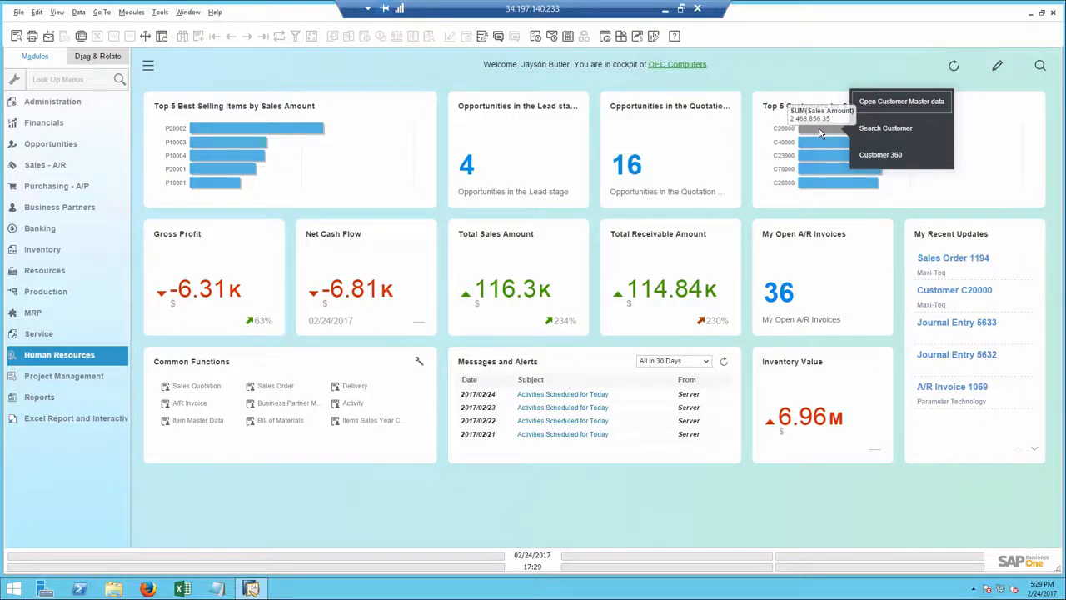
{"action": "left_click", "coordinate": [879, 157]}
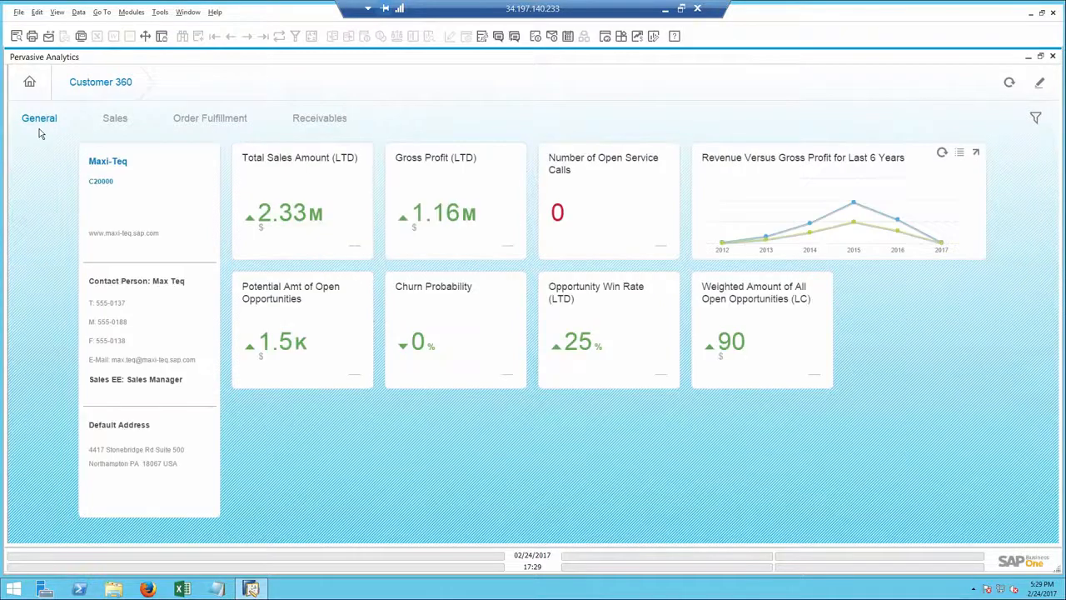
Step: Review the customer's general, sales, order fulfillment and receivables figures, including the overdue receivables details
{"action": "mouse_move", "coordinate": [268, 212]}
{"action": "left_click", "coordinate": [115, 121]}
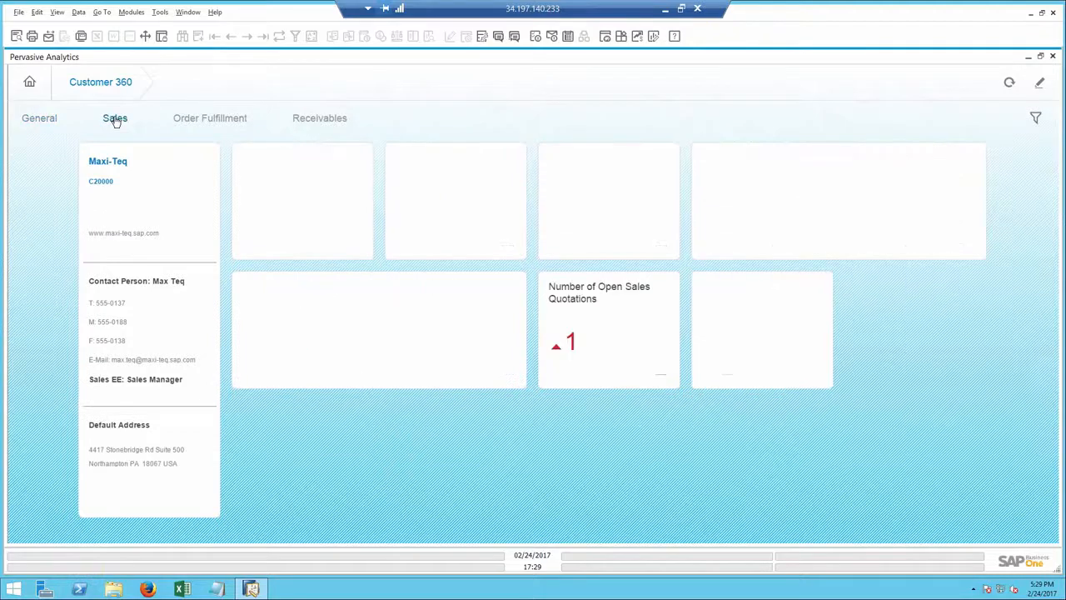
{"action": "left_click", "coordinate": [207, 123]}
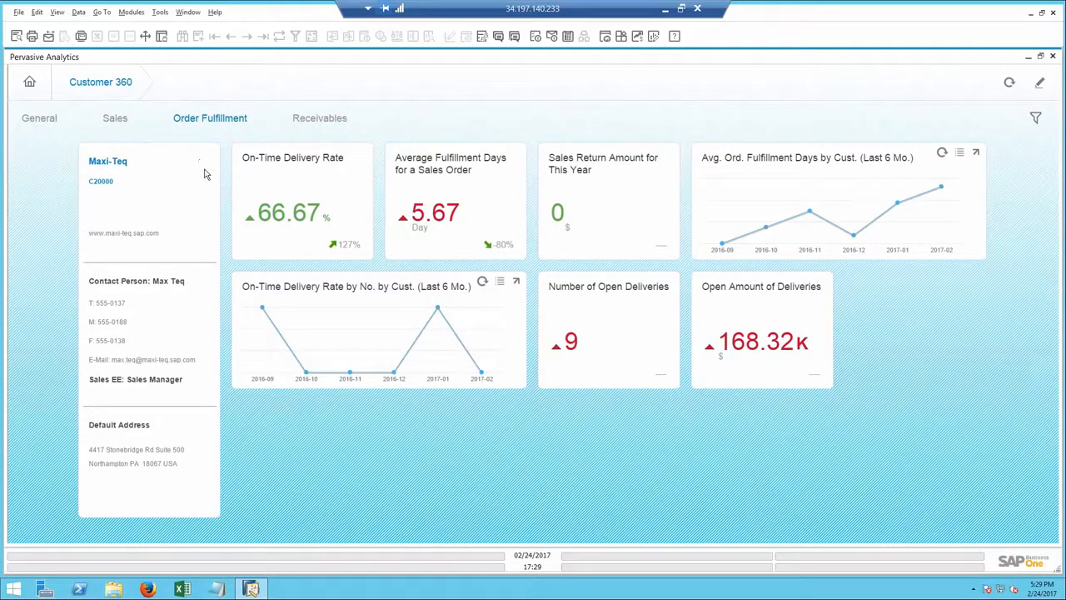
{"action": "mouse_move", "coordinate": [283, 228]}
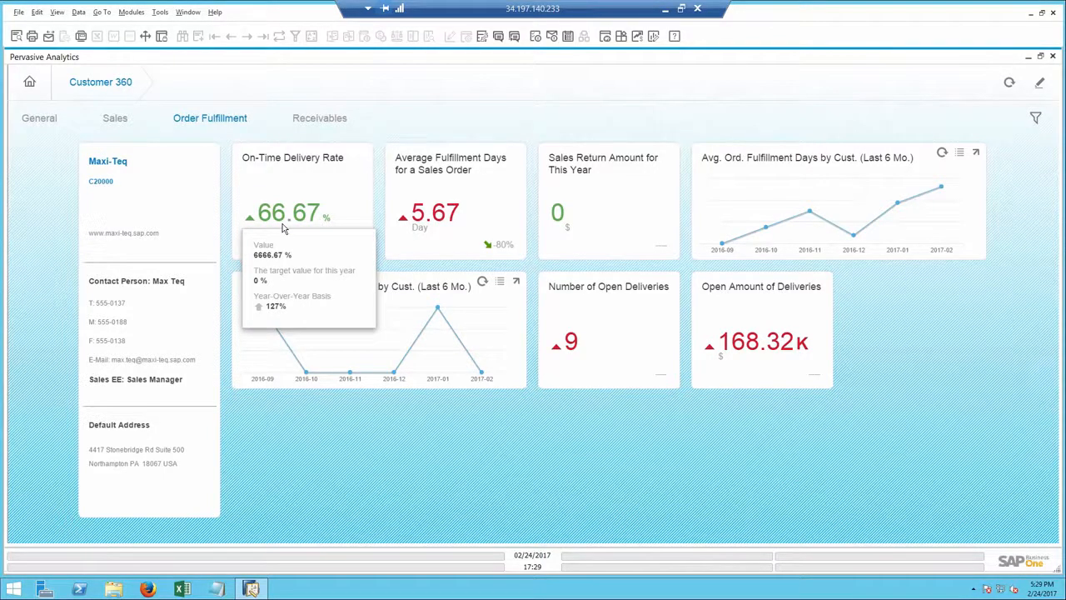
{"action": "left_click", "coordinate": [311, 119]}
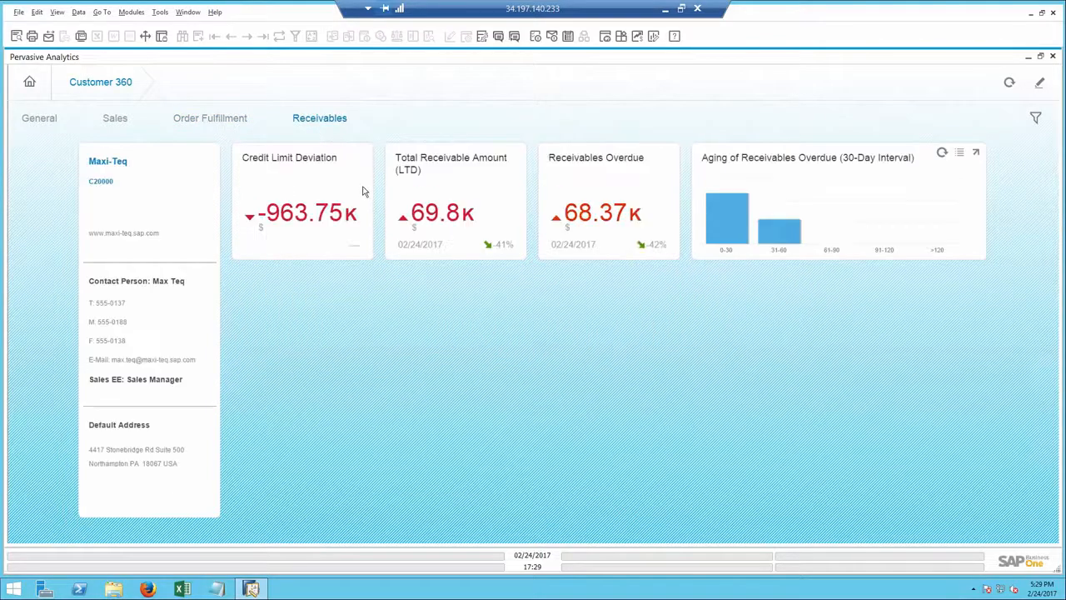
{"action": "mouse_move", "coordinate": [598, 227]}
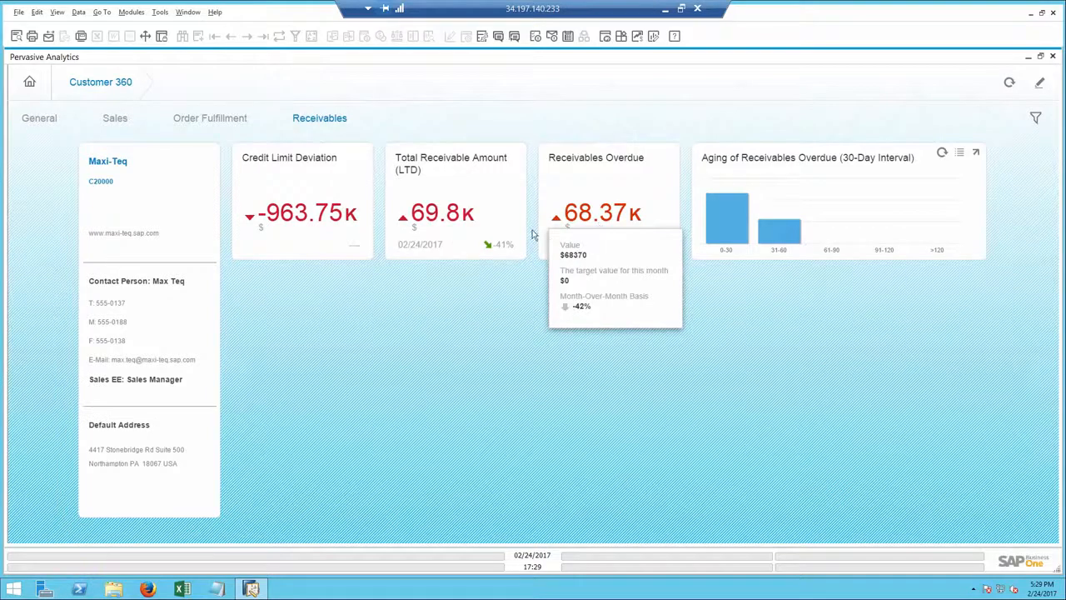
Step: Open Maxi-Teq's business partner master data and create a new activity from it
{"action": "left_click", "coordinate": [108, 163]}
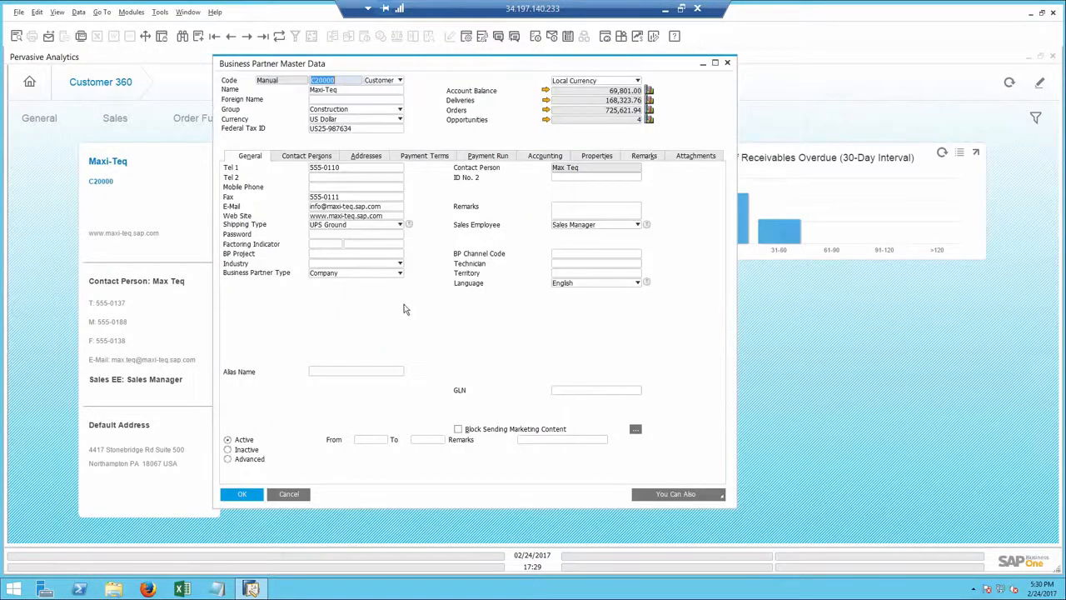
{"action": "left_click", "coordinate": [707, 498]}
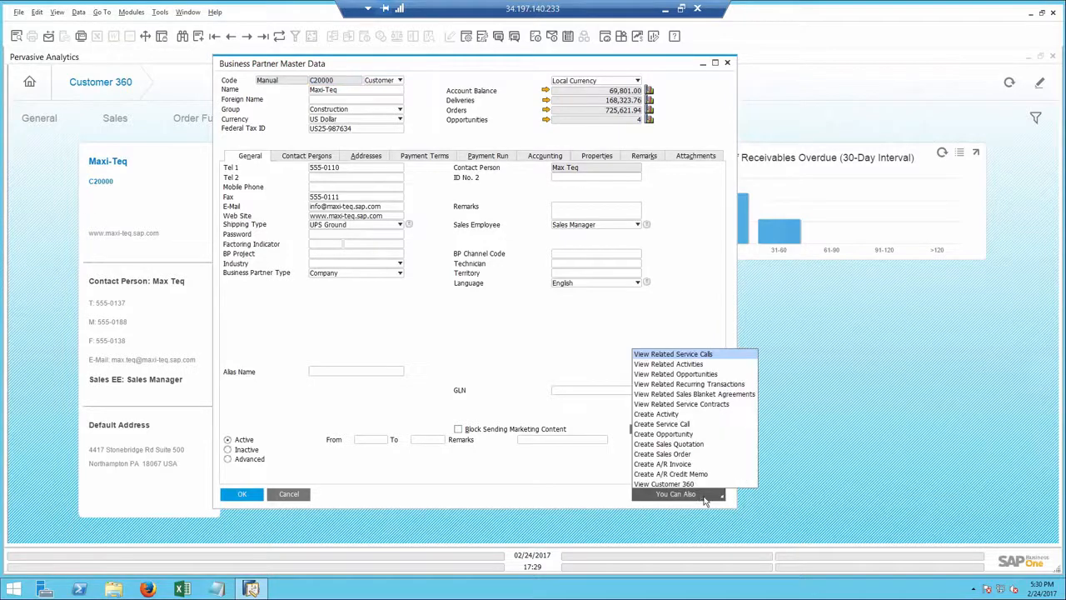
{"action": "left_click", "coordinate": [656, 414]}
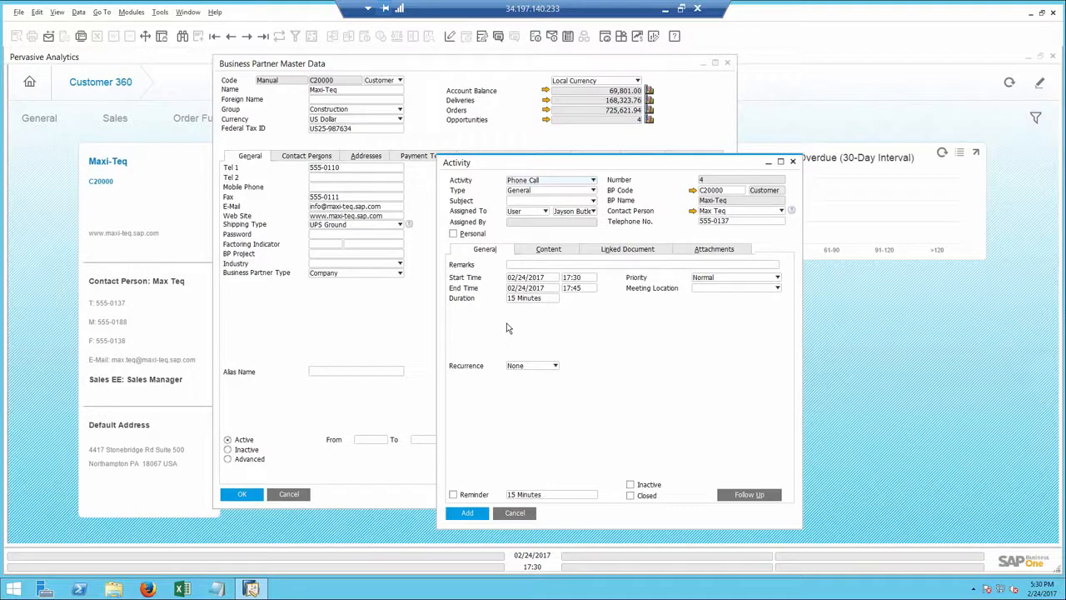
Step: Set the activity to Phone Call with type Sales and subject Printers
{"action": "left_click", "coordinate": [534, 180]}
{"action": "left_click", "coordinate": [534, 183]}
{"action": "left_click", "coordinate": [534, 191]}
{"action": "left_click", "coordinate": [535, 210]}
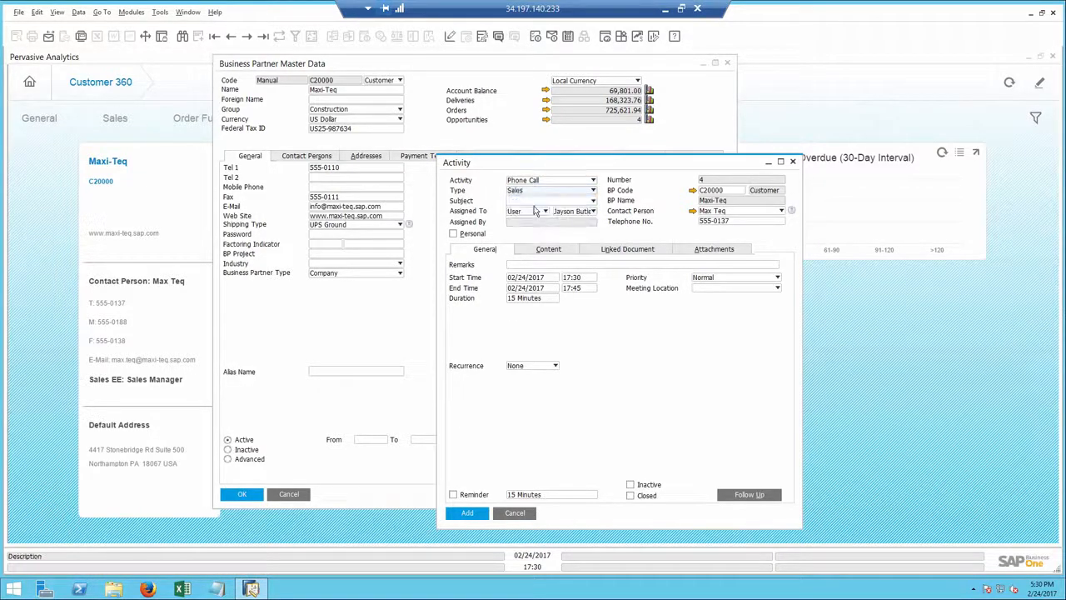
{"action": "left_click", "coordinate": [536, 201]}
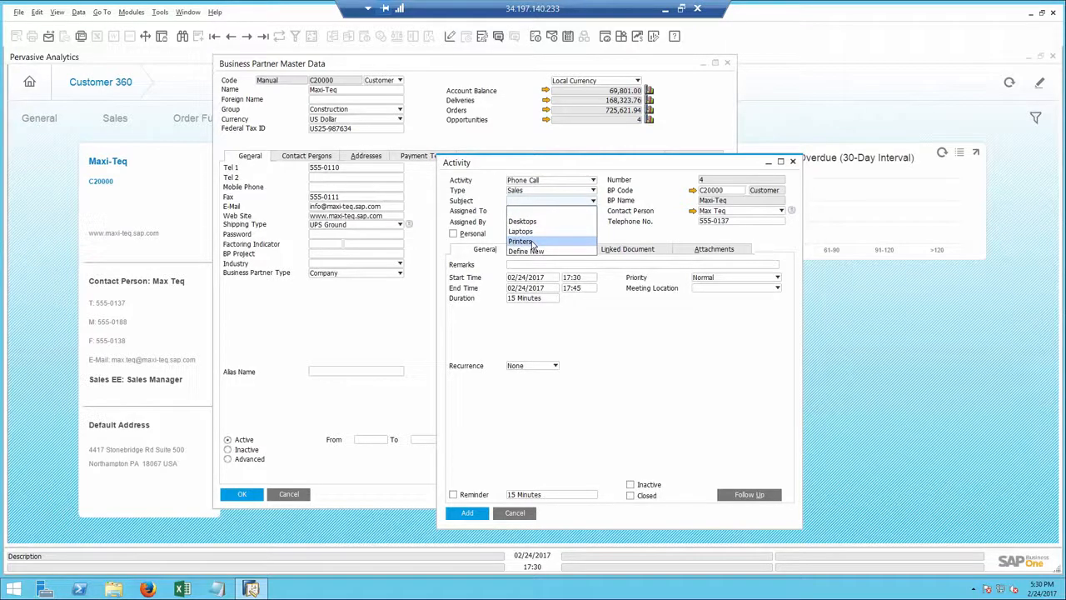
{"action": "left_click", "coordinate": [531, 242]}
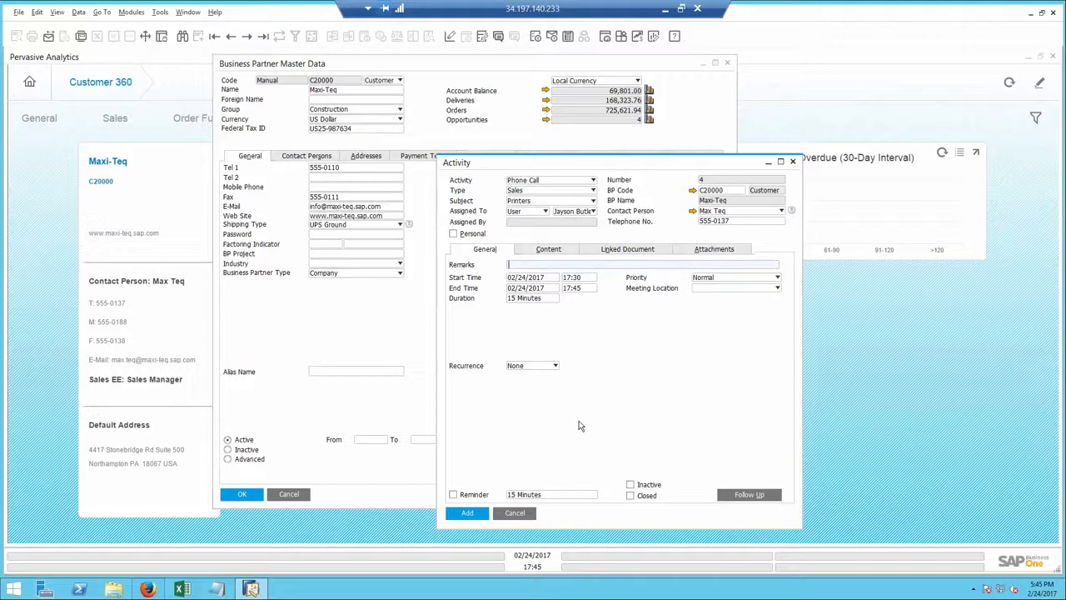
Step: Set the activity's linked document type to Sales Orders and start a new sales order for the link
{"action": "left_click", "coordinate": [623, 253]}
{"action": "left_click", "coordinate": [599, 283]}
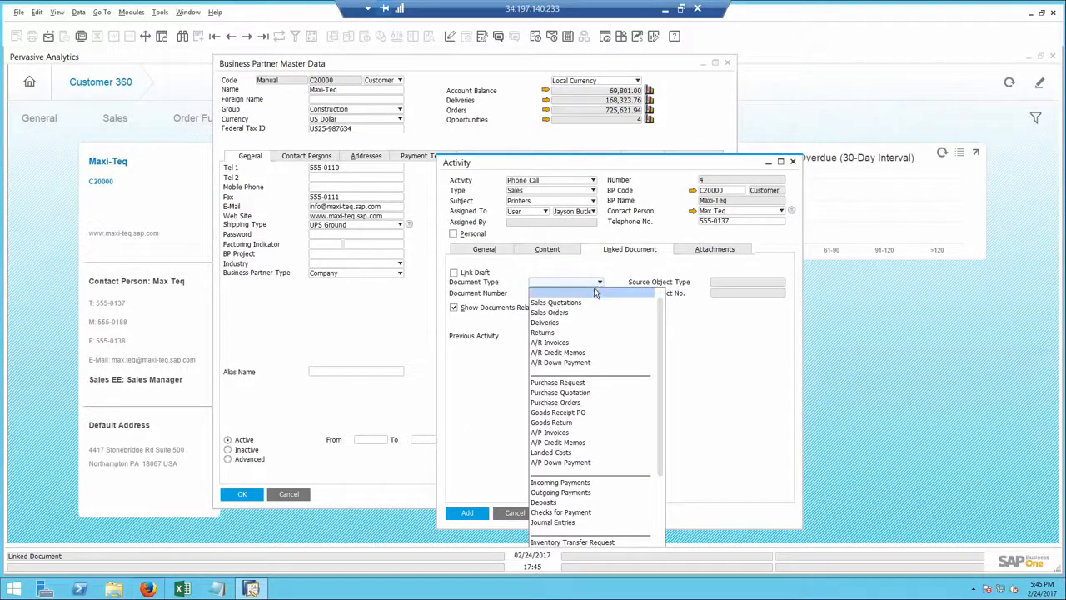
{"action": "left_click", "coordinate": [573, 310]}
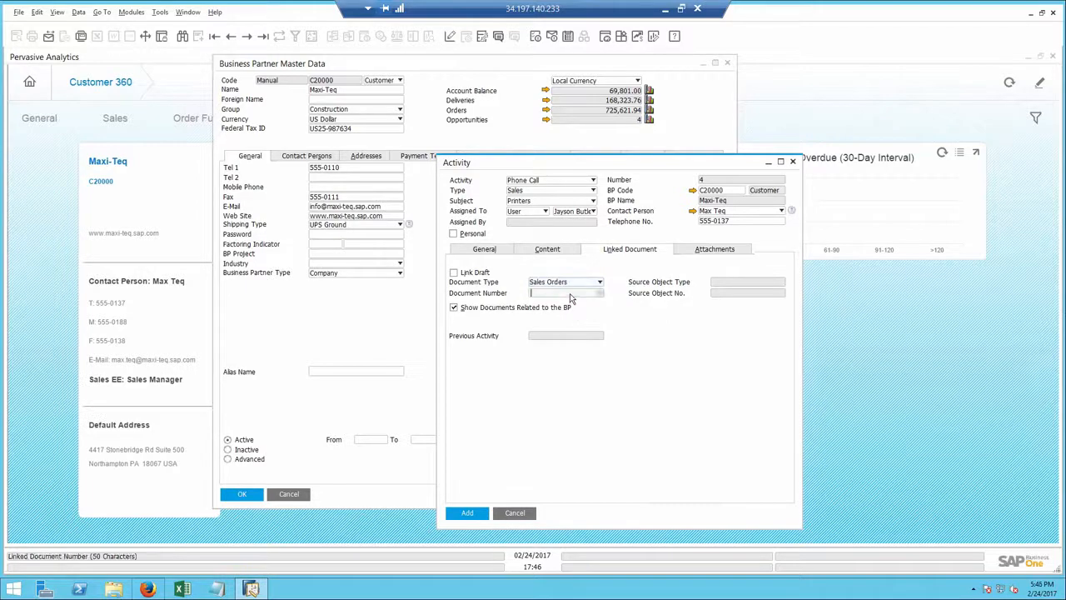
{"action": "key", "text": "Tab"}
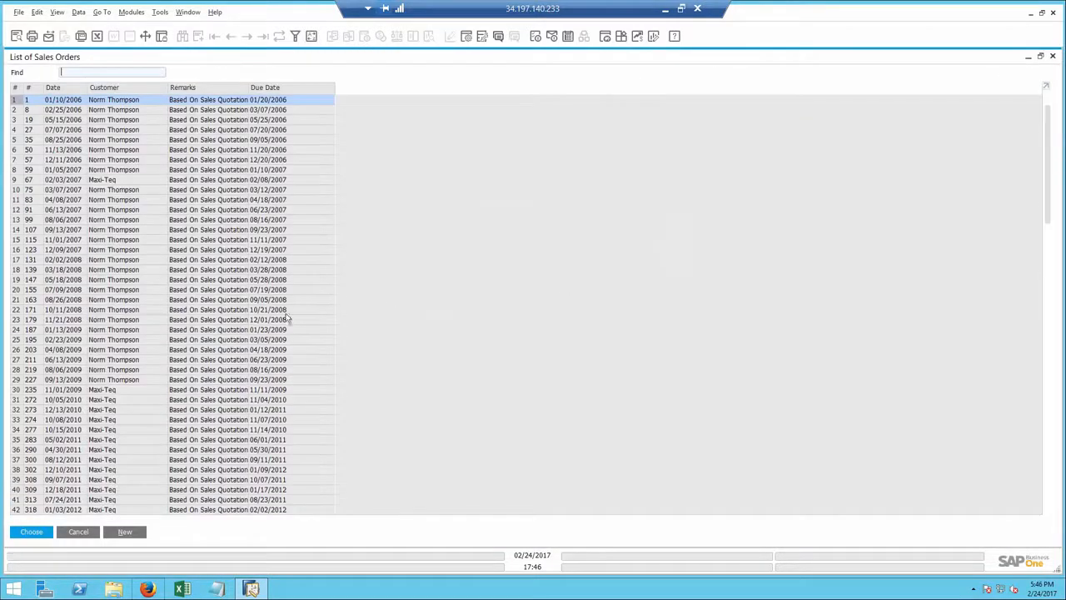
{"action": "left_click", "coordinate": [124, 534]}
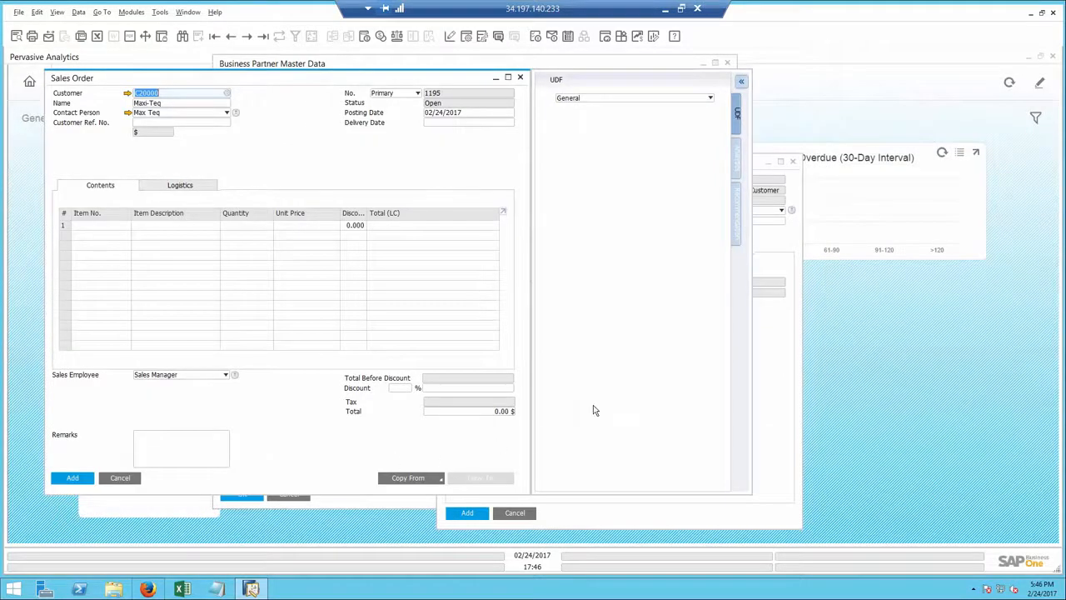
Step: Add J.B. Officeprint 1111, Rainbow Nuance Ink 6-Pack and Quadcore CPU 3.4 GHz to the order from the sales recommendations
{"action": "left_click", "coordinate": [736, 232]}
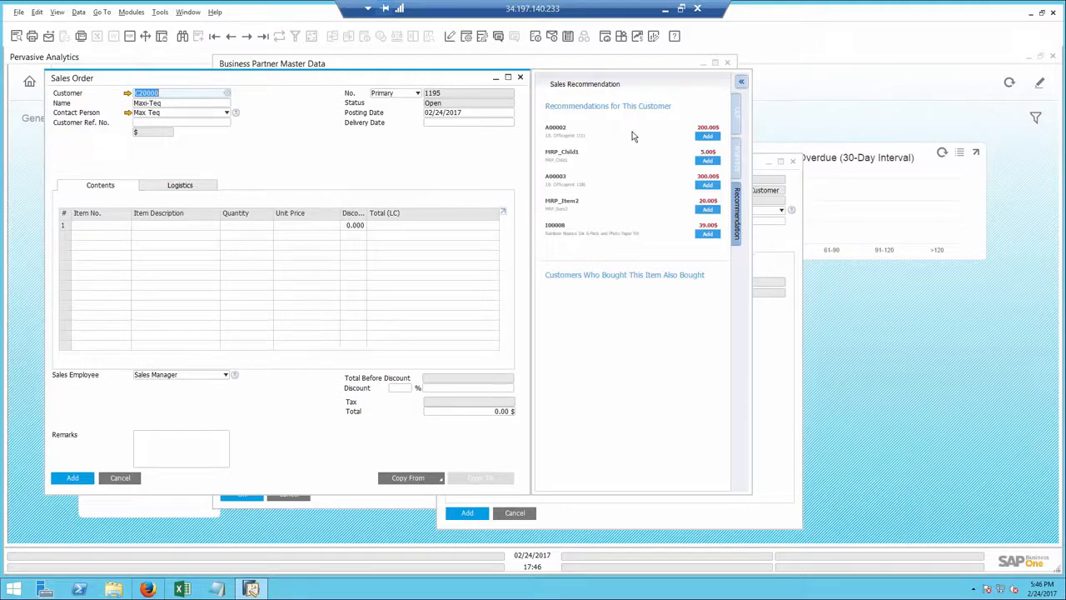
{"action": "left_click", "coordinate": [707, 136]}
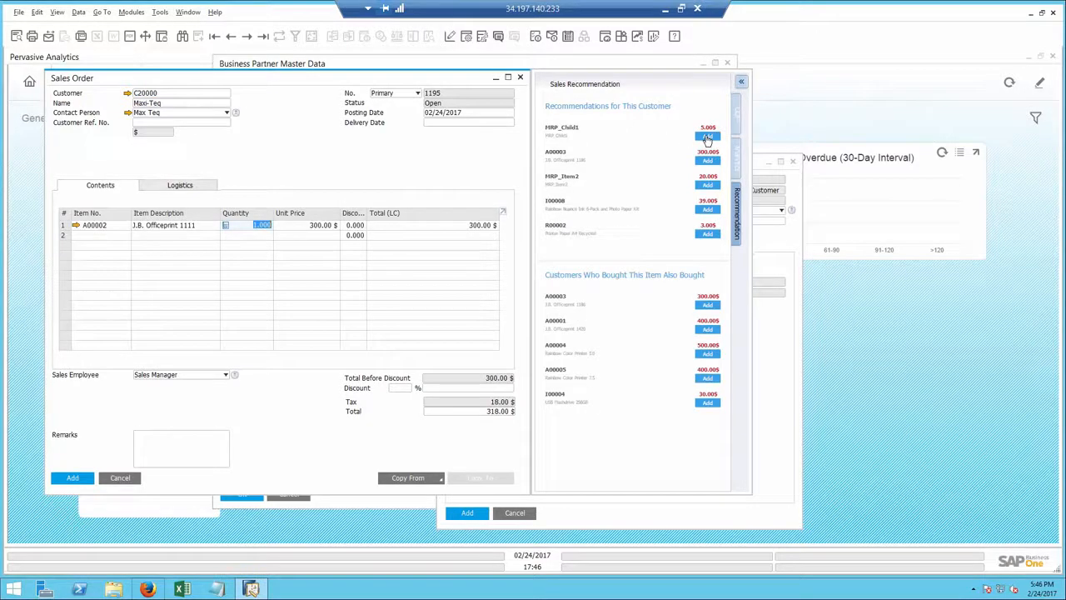
{"action": "left_click", "coordinate": [707, 209]}
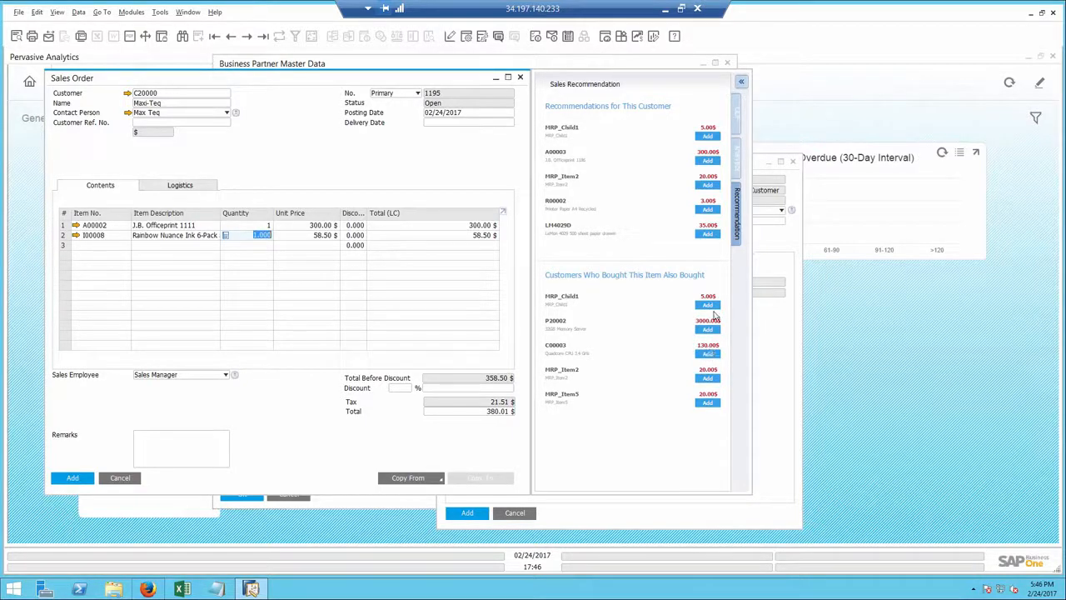
{"action": "left_click", "coordinate": [707, 354]}
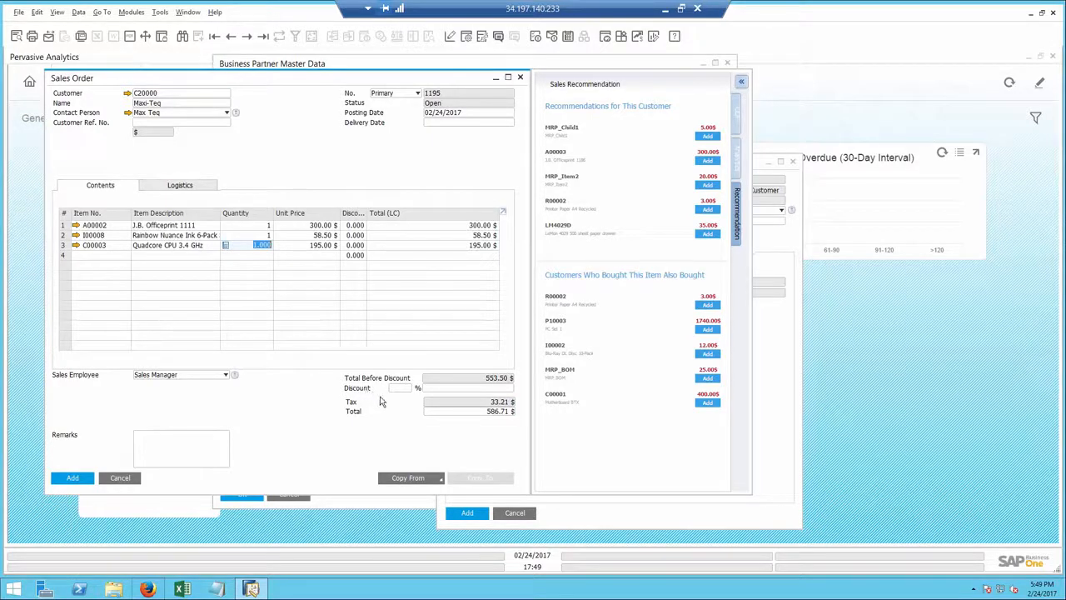
Step: Set the sales order's delivery date to 02/25/2017
{"action": "left_click", "coordinate": [452, 121]}
{"action": "type", "text": "25"}
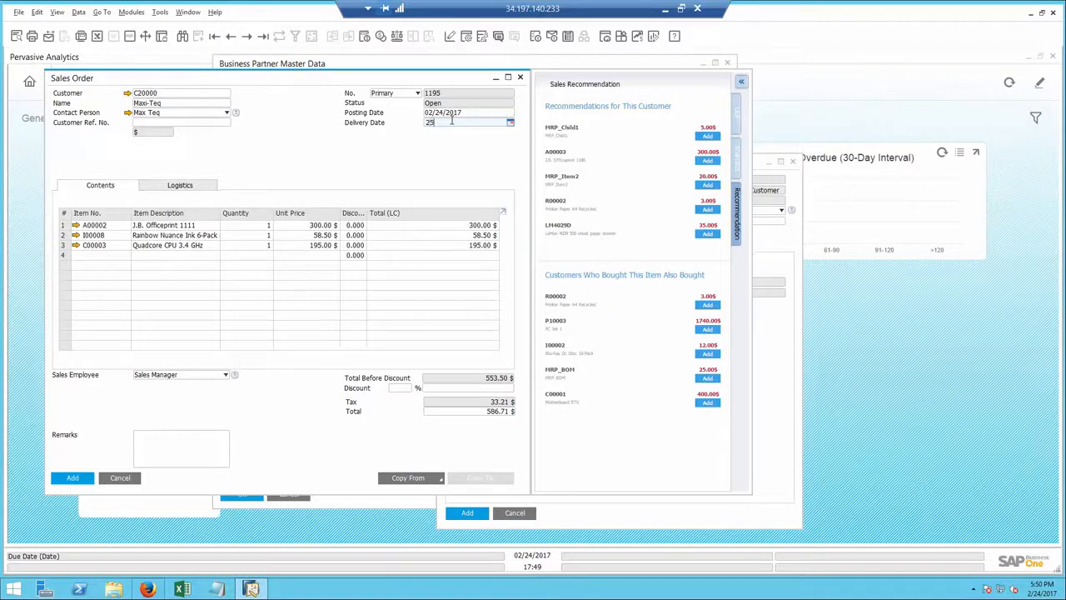
{"action": "key", "text": "Tab"}
Step: Add Printer Ink as the fourth item of the sales order with a quantity of 3
{"action": "left_click", "coordinate": [208, 260]}
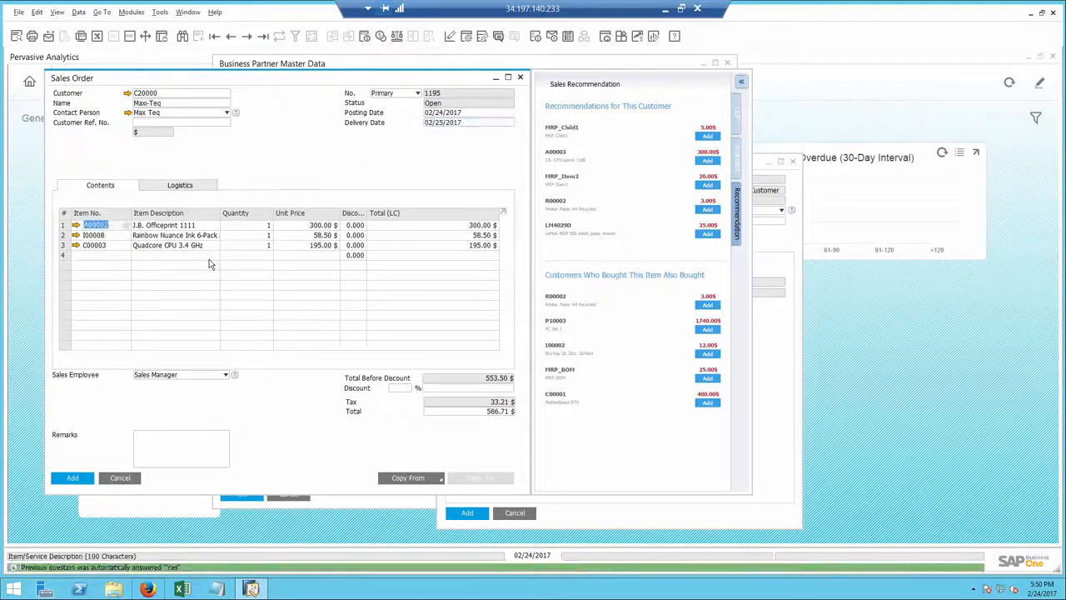
{"action": "type", "text": "ink"}
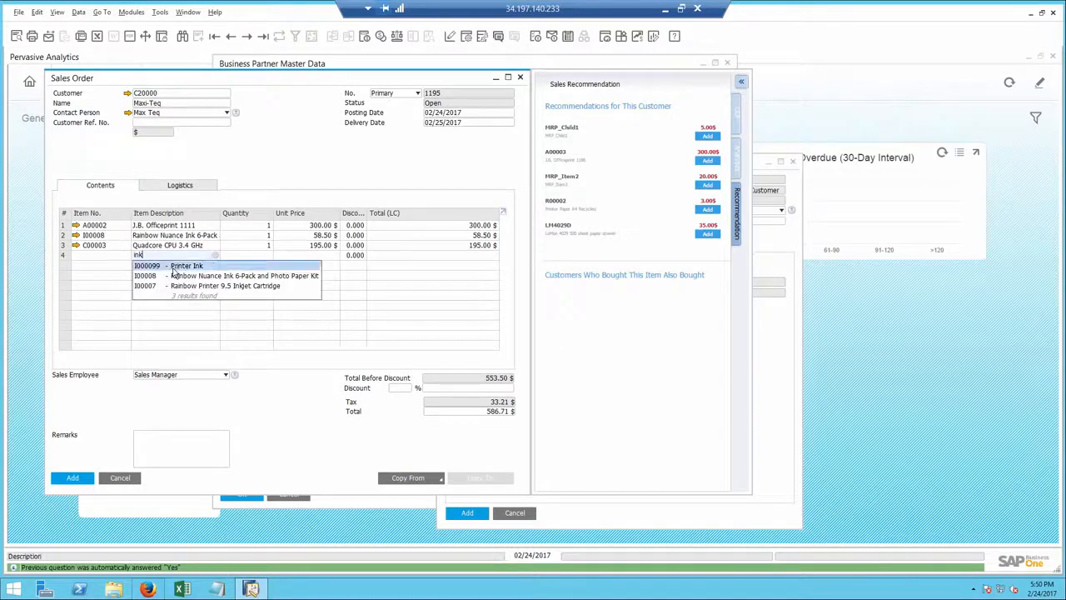
{"action": "left_click", "coordinate": [173, 266]}
{"action": "left_click", "coordinate": [237, 259]}
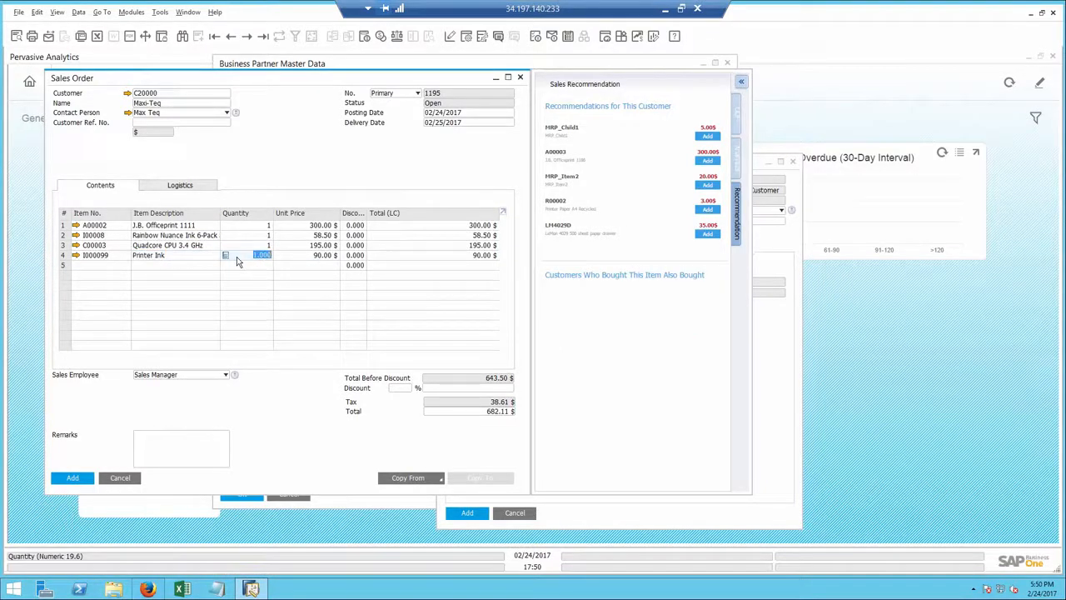
{"action": "type", "text": "3"}
{"action": "key", "text": "Tab"}
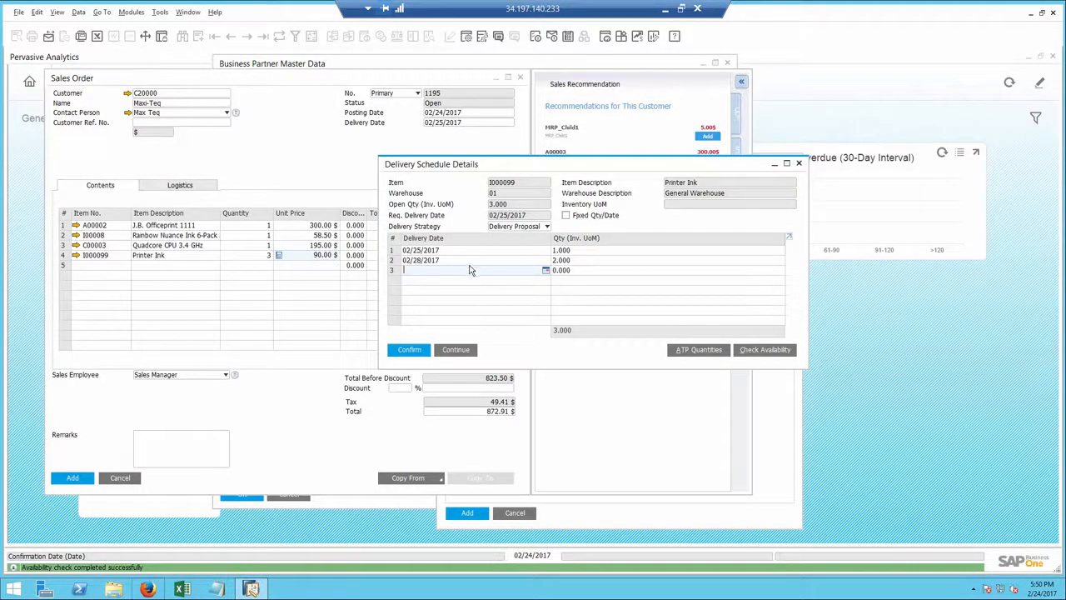
Step: Confirm the proposed delivery schedule for Printer Ink and add the sales order
{"action": "left_click", "coordinate": [410, 349]}
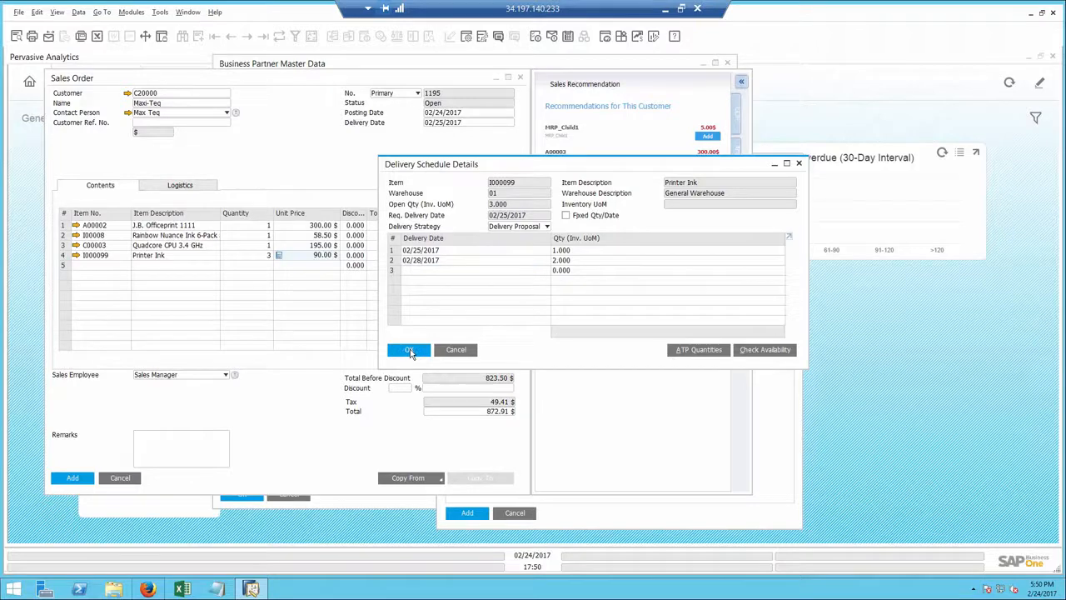
{"action": "left_click", "coordinate": [409, 350]}
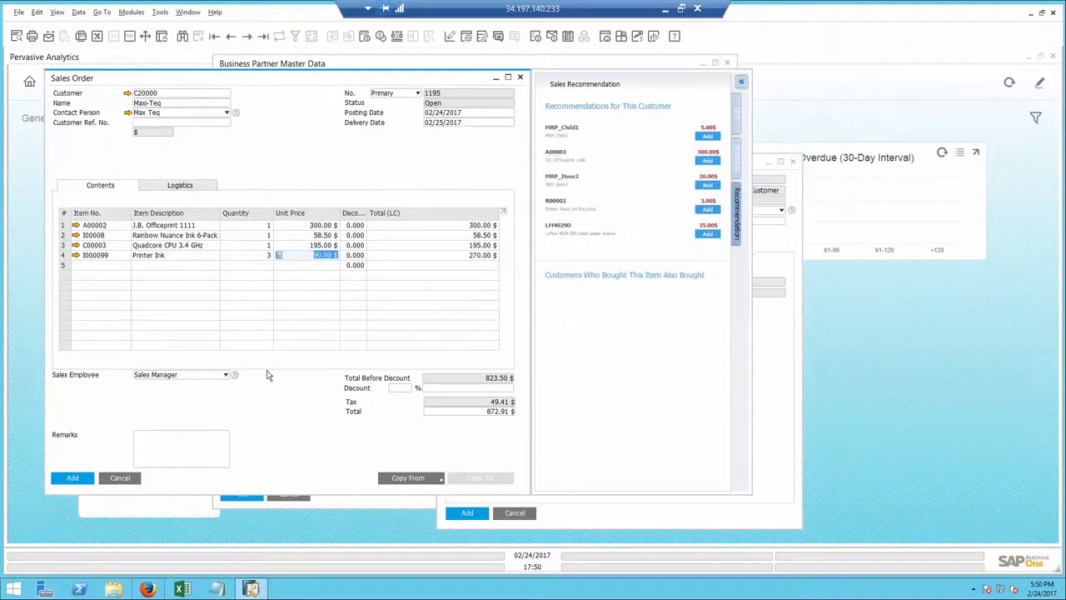
{"action": "left_click", "coordinate": [67, 479]}
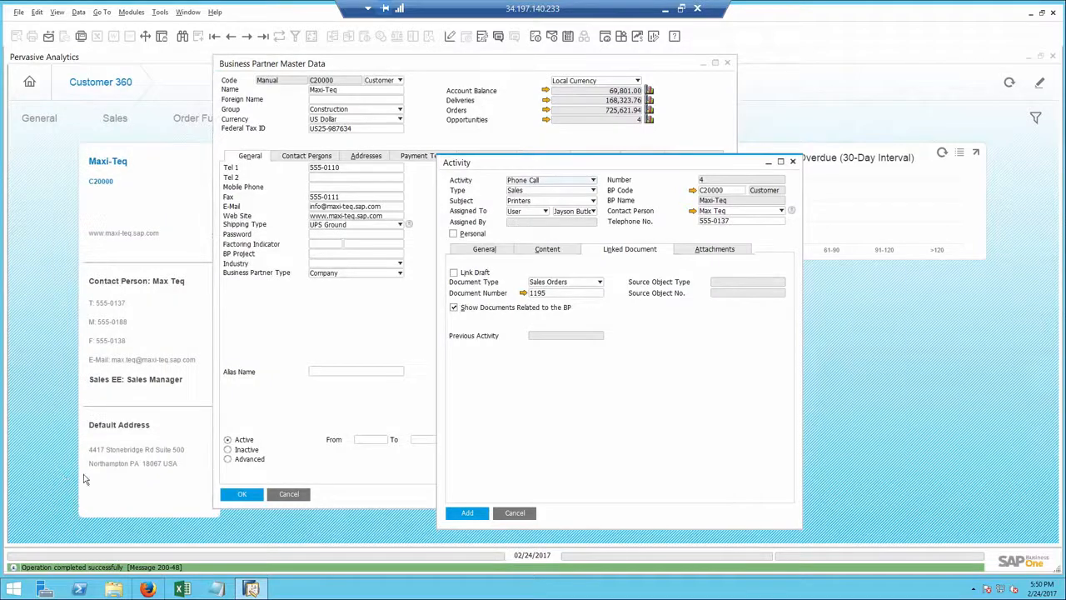
Step: Close the activity without adding it, along with the business partner master data and the Customer 360 view
{"action": "left_click", "coordinate": [515, 513]}
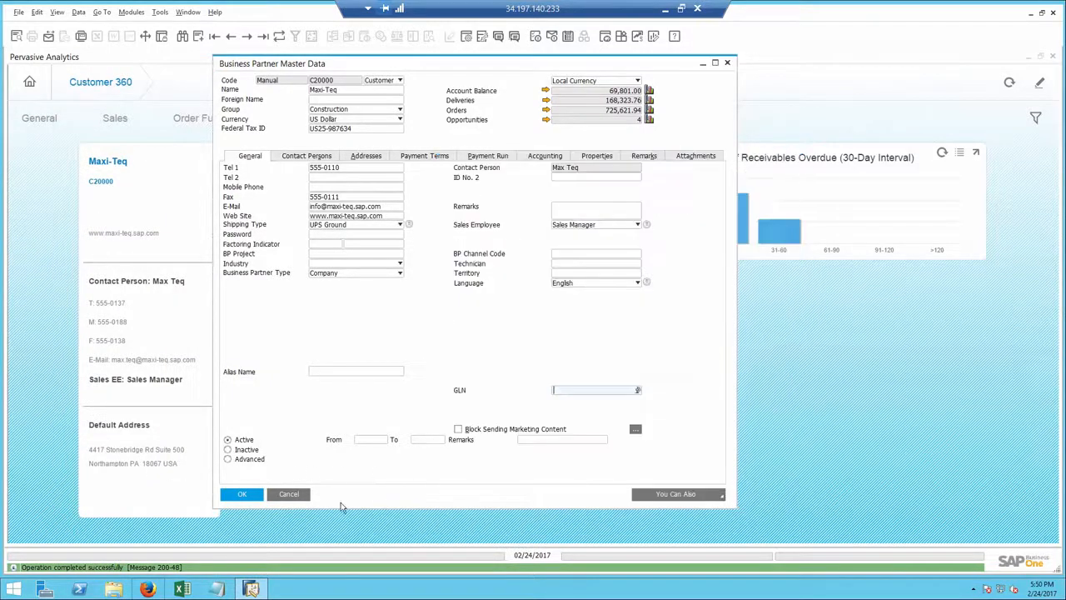
{"action": "left_click", "coordinate": [288, 494]}
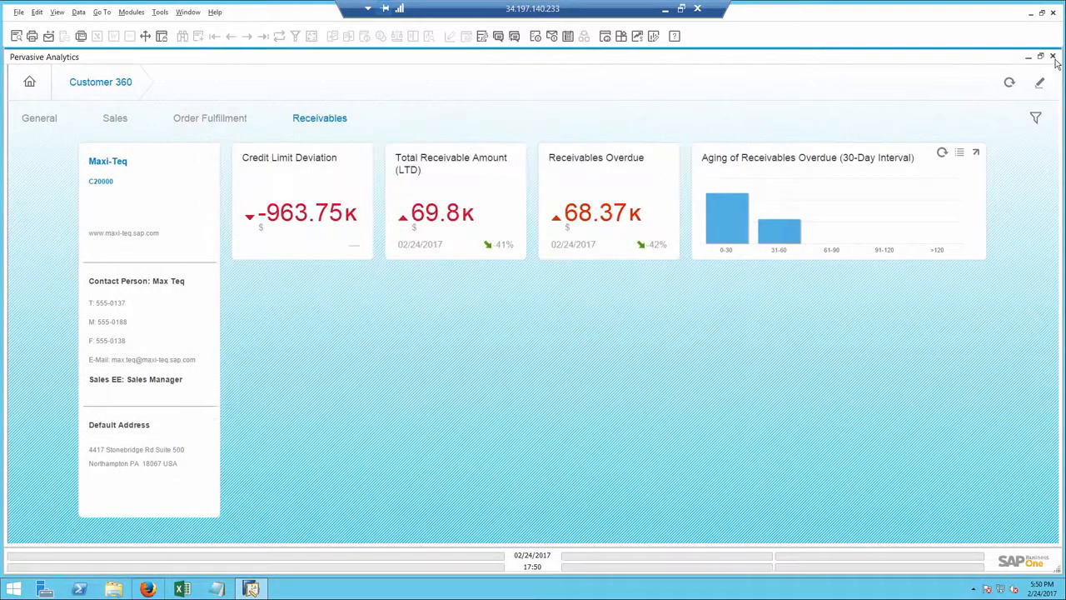
{"action": "left_click", "coordinate": [1052, 55]}
Step: Open the sales order form and go back to Maxi-Teq's sales order 1195
{"action": "left_click", "coordinate": [64, 166]}
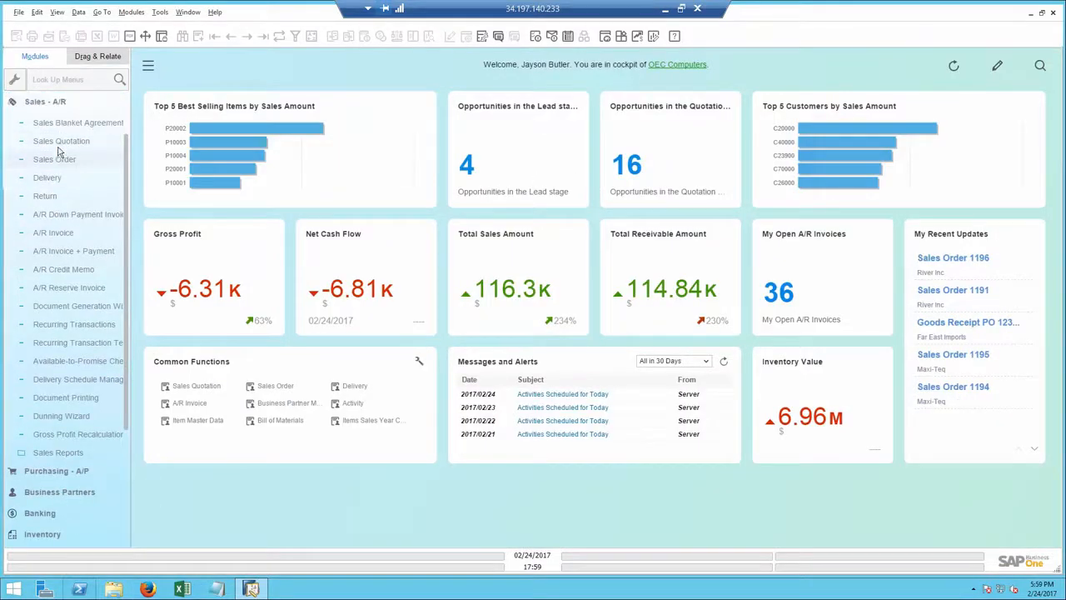
{"action": "left_click", "coordinate": [58, 160]}
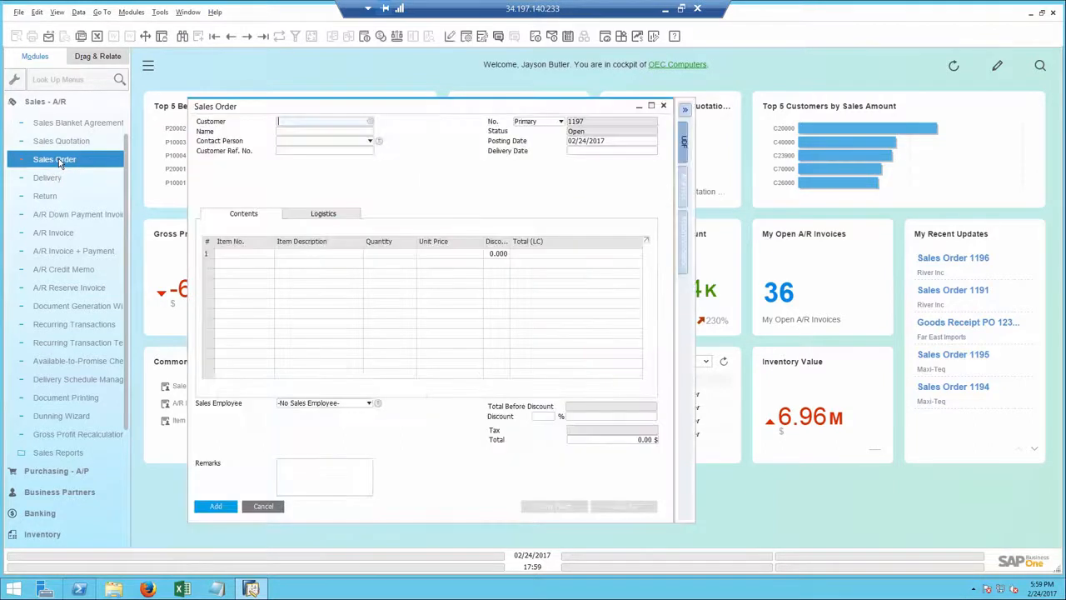
{"action": "left_click", "coordinate": [231, 36]}
{"action": "left_click", "coordinate": [230, 37]}
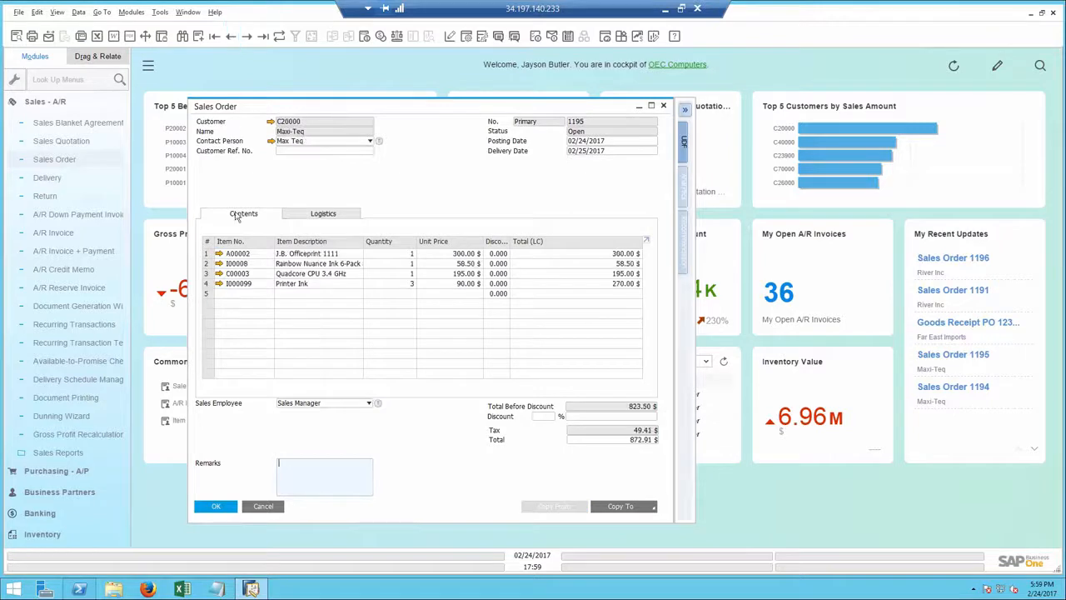
Step: Open Delivery Schedule Management for the order's Printer Ink row and expand the scheduled deliveries of orders 1195 and 1196
{"action": "left_click", "coordinate": [207, 284]}
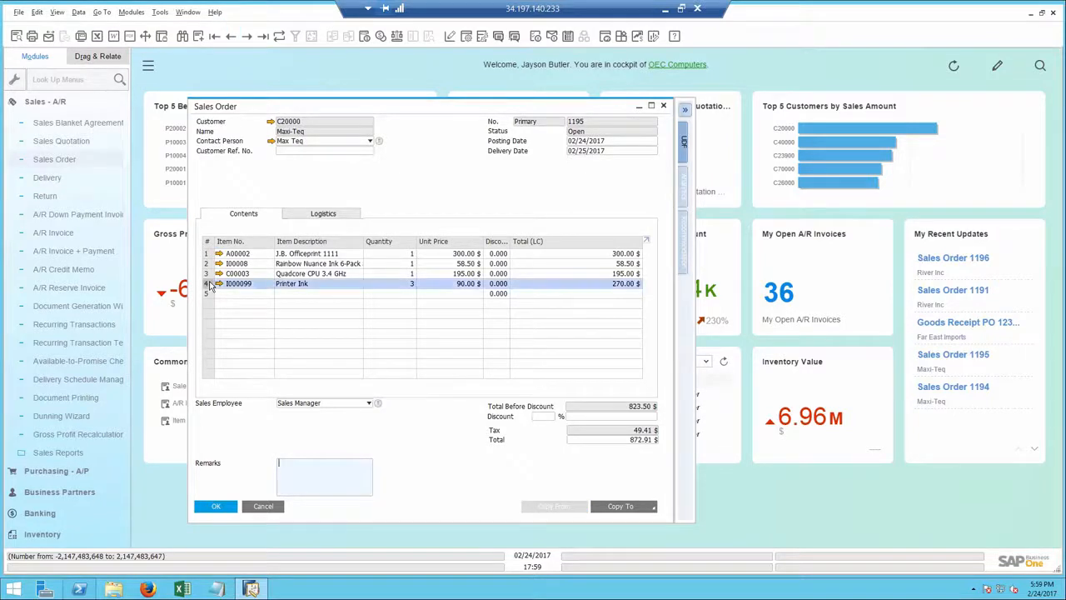
{"action": "right_click", "coordinate": [210, 284]}
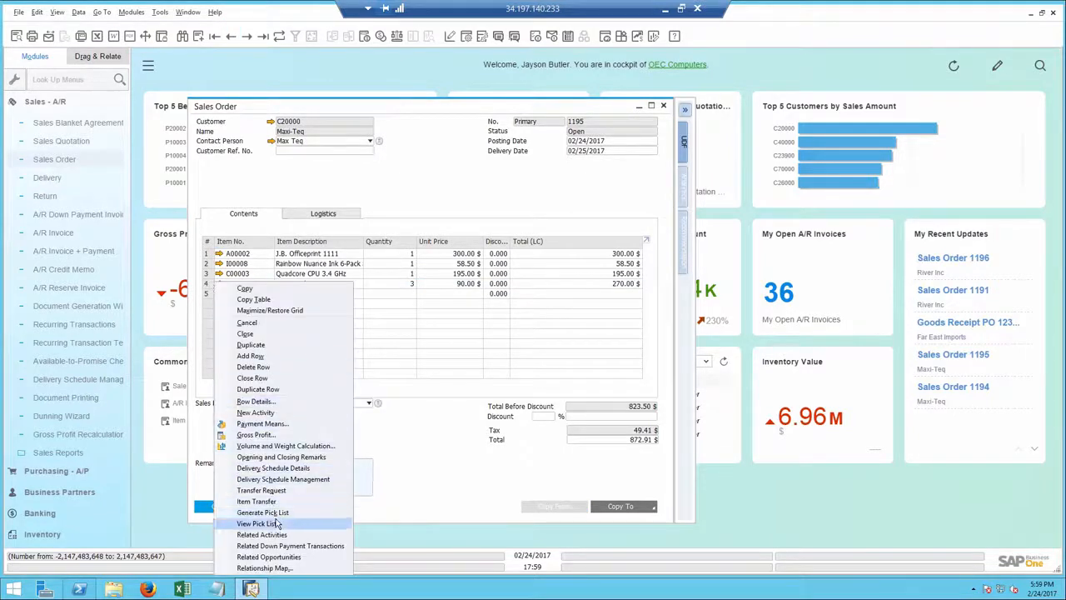
{"action": "left_click", "coordinate": [273, 480]}
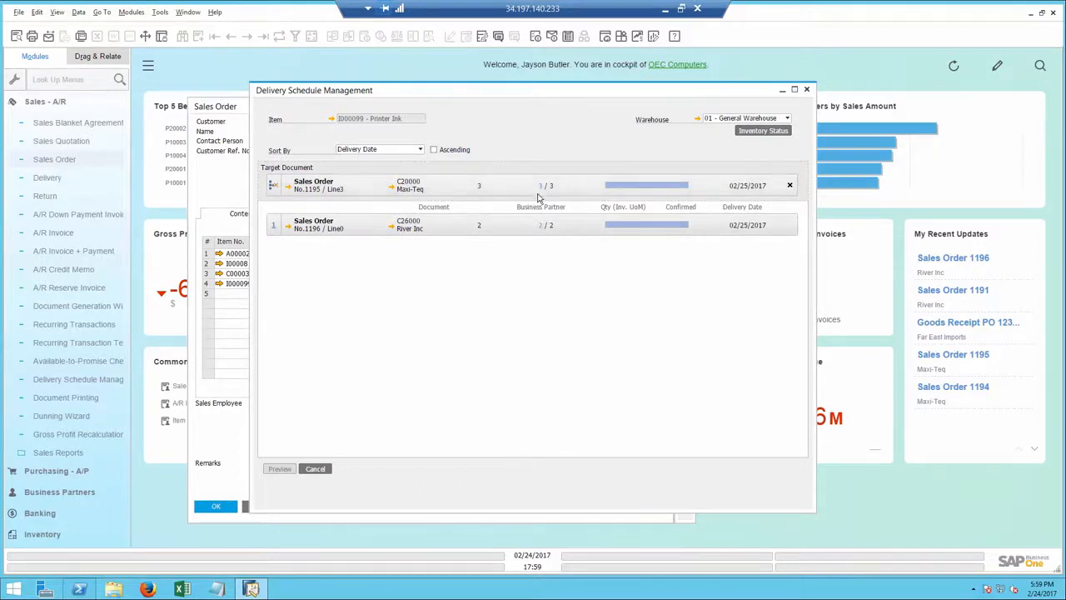
{"action": "left_click", "coordinate": [541, 224]}
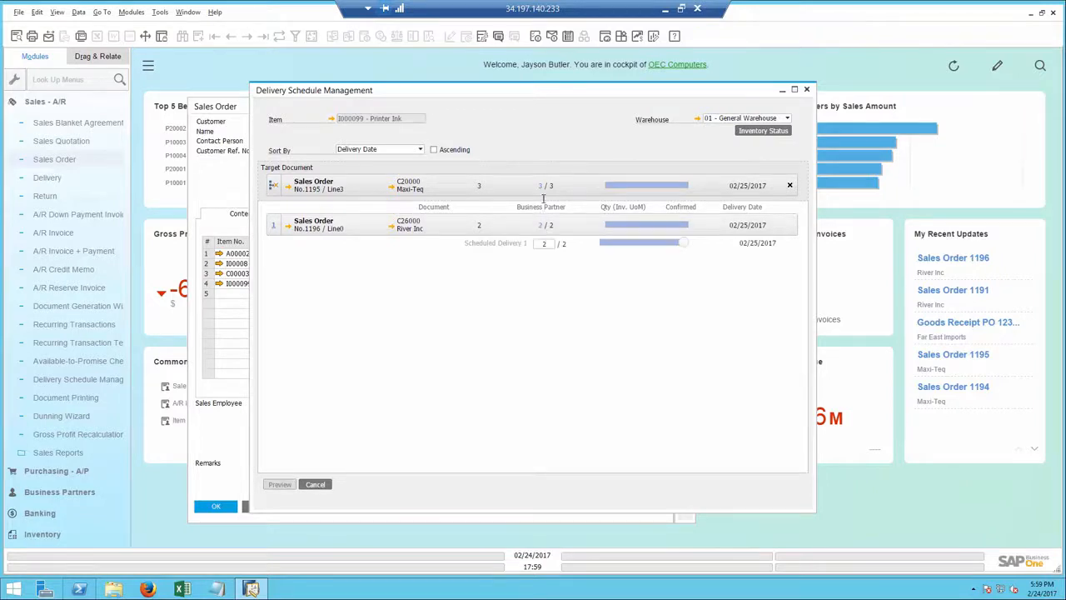
{"action": "left_click", "coordinate": [543, 187]}
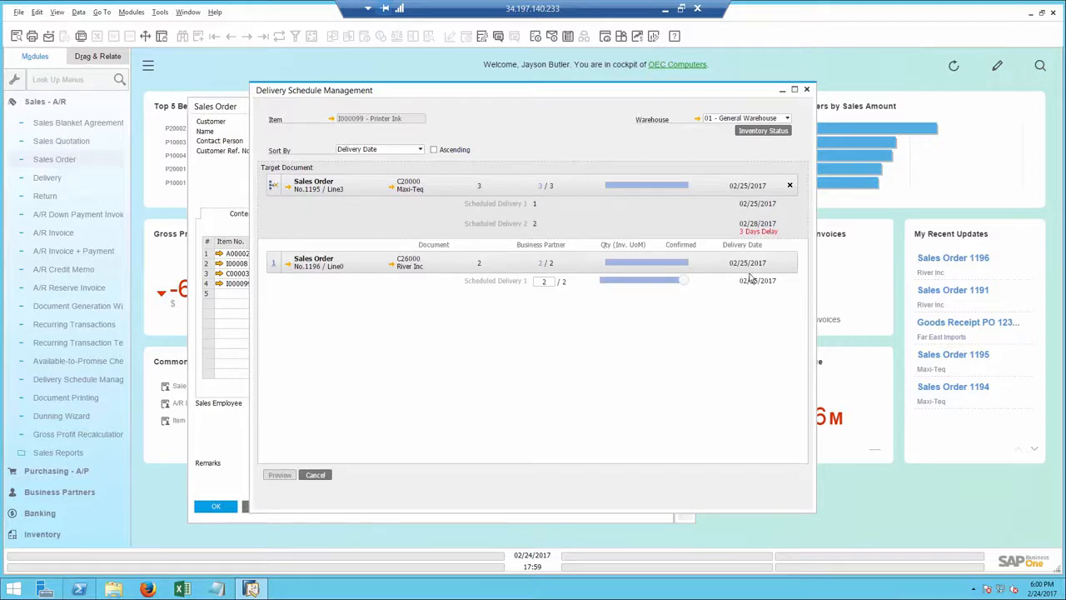
Step: Reduce River Inc's confirmed Printer Ink quantity in favour of order 1195, confirm the rescheduled deliveries, and close the sales order
{"action": "left_click_drag", "start_coordinate": [681, 284], "coordinate": [601, 282]}
{"action": "left_click", "coordinate": [281, 474]}
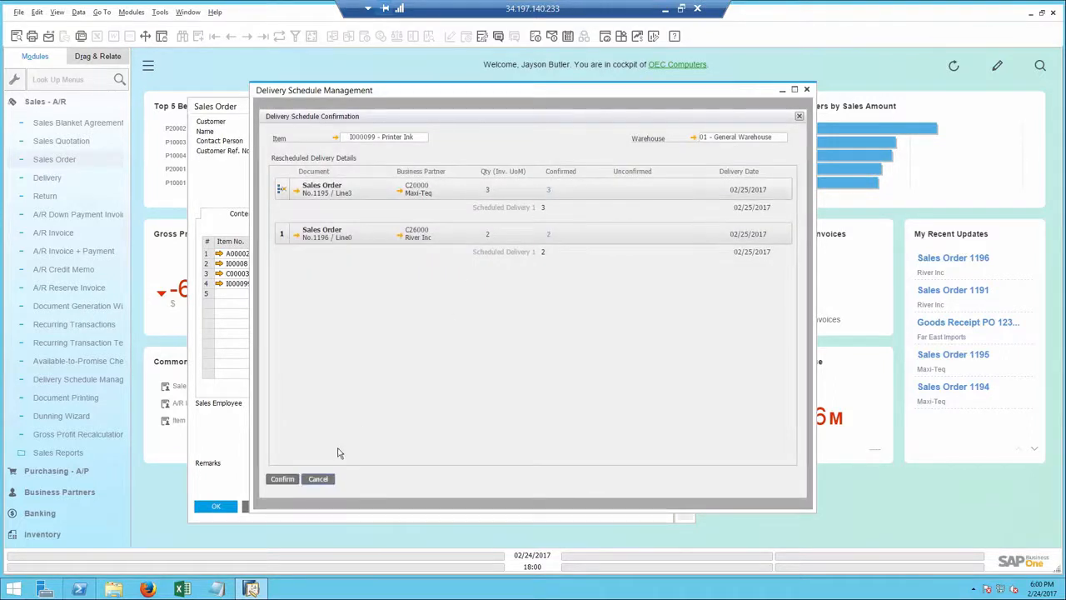
{"action": "left_click", "coordinate": [282, 479]}
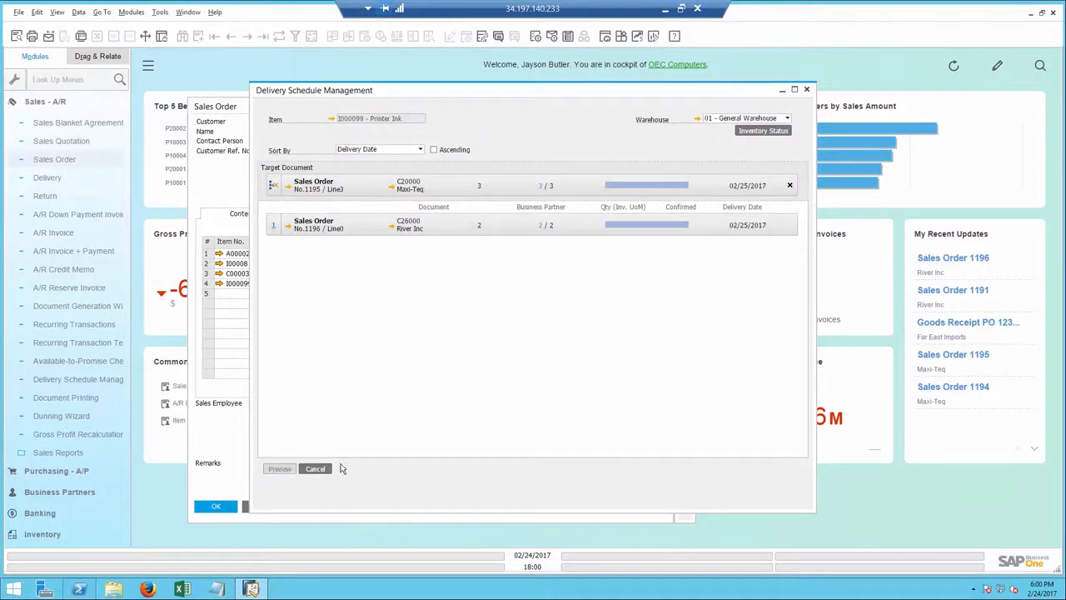
{"action": "left_click", "coordinate": [316, 468]}
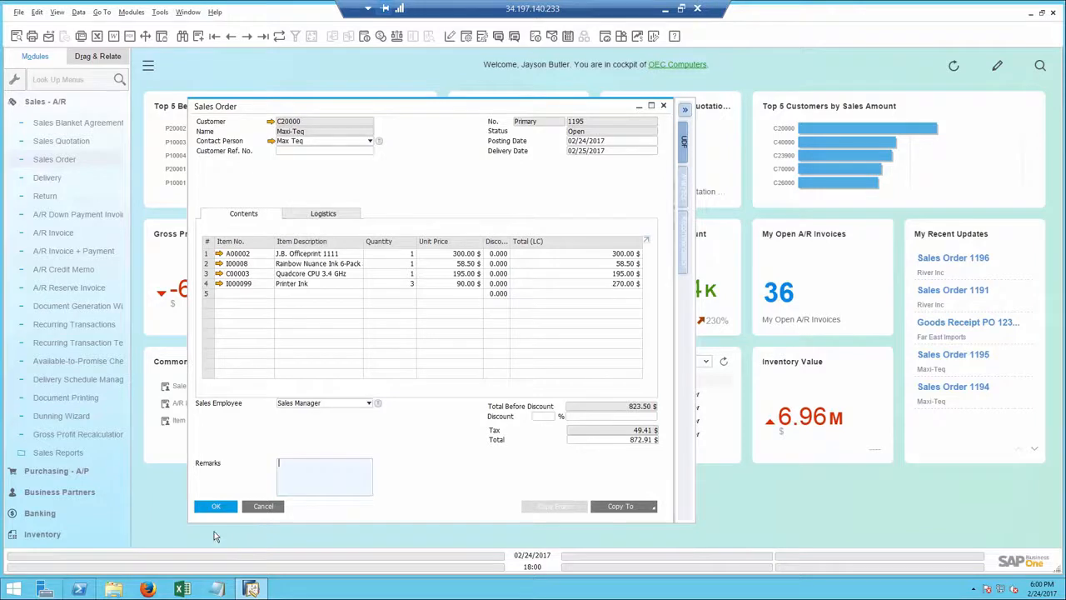
{"action": "left_click", "coordinate": [216, 509]}
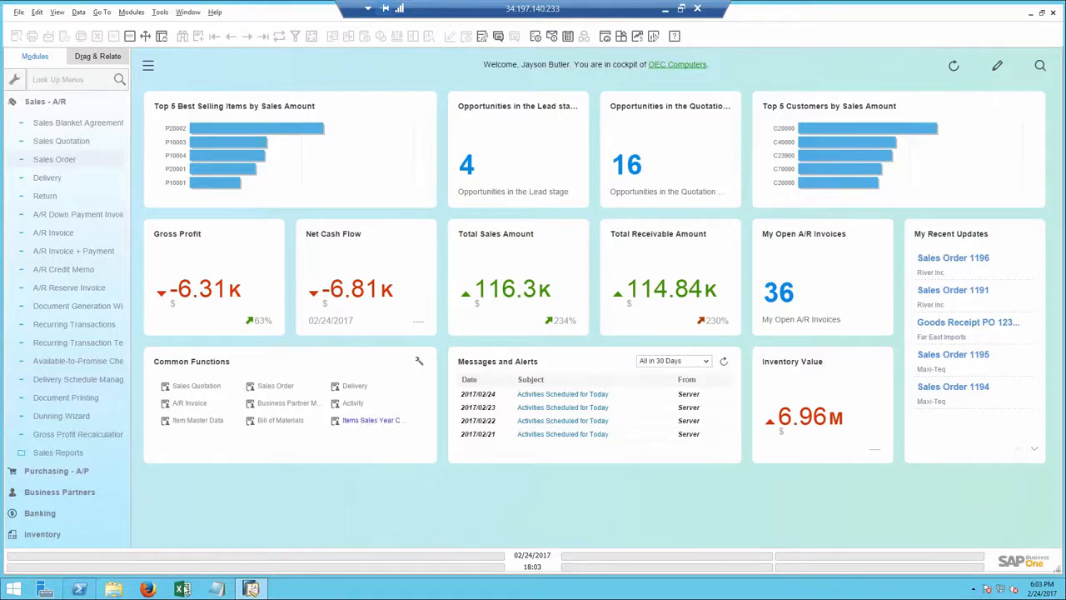
Step: Switch to Excel, examine the 2016 and 2017 figures in the items sales year comparison, and close the workbook
{"action": "left_click", "coordinate": [181, 589]}
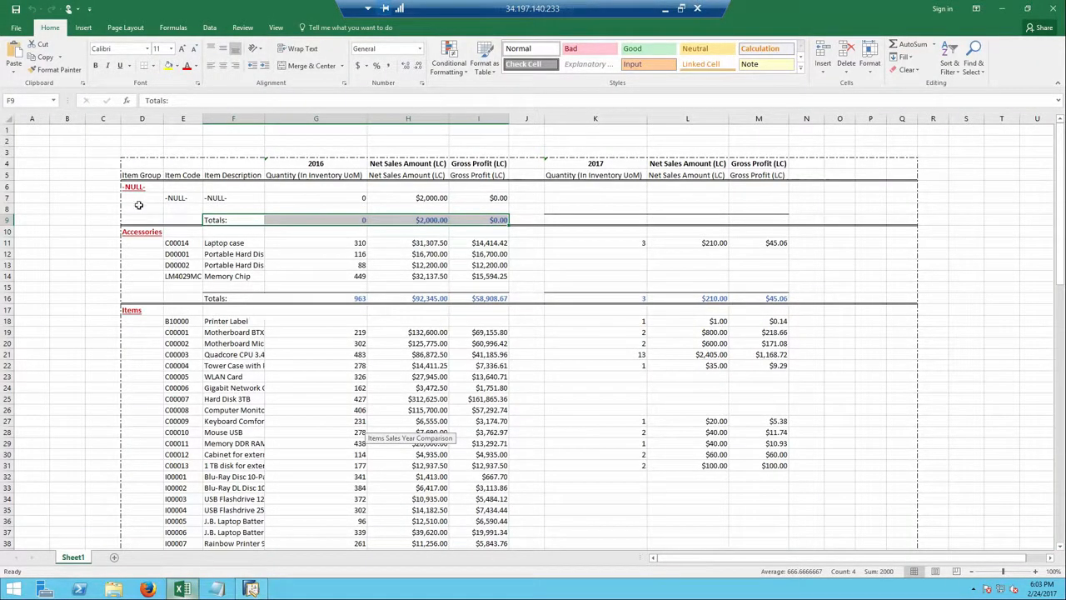
{"action": "left_click", "coordinate": [583, 164]}
{"action": "left_click", "coordinate": [323, 164]}
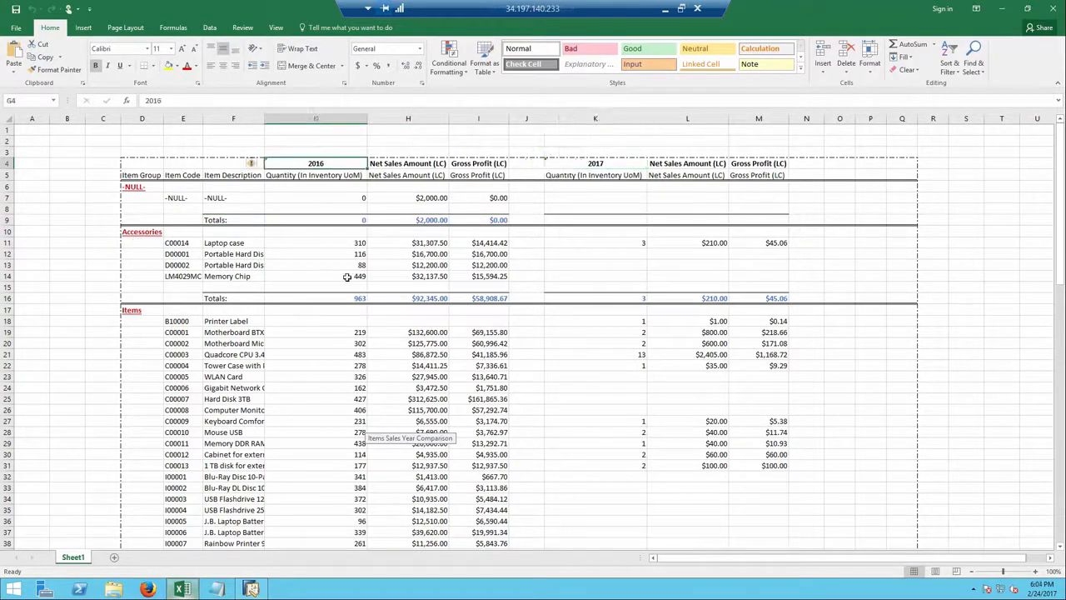
{"action": "scroll", "coordinate": [350, 350], "scroll_direction": "down", "scroll_amount": 6}
{"action": "scroll", "coordinate": [351, 350], "scroll_direction": "down", "scroll_amount": 19}
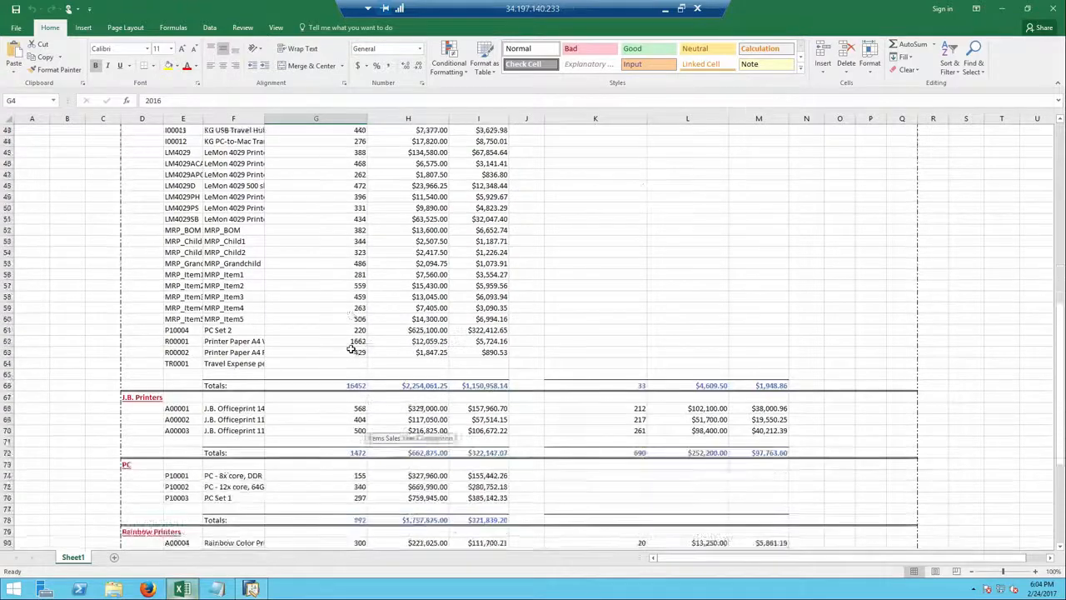
{"action": "scroll", "coordinate": [351, 348], "scroll_direction": "up", "scroll_amount": 20}
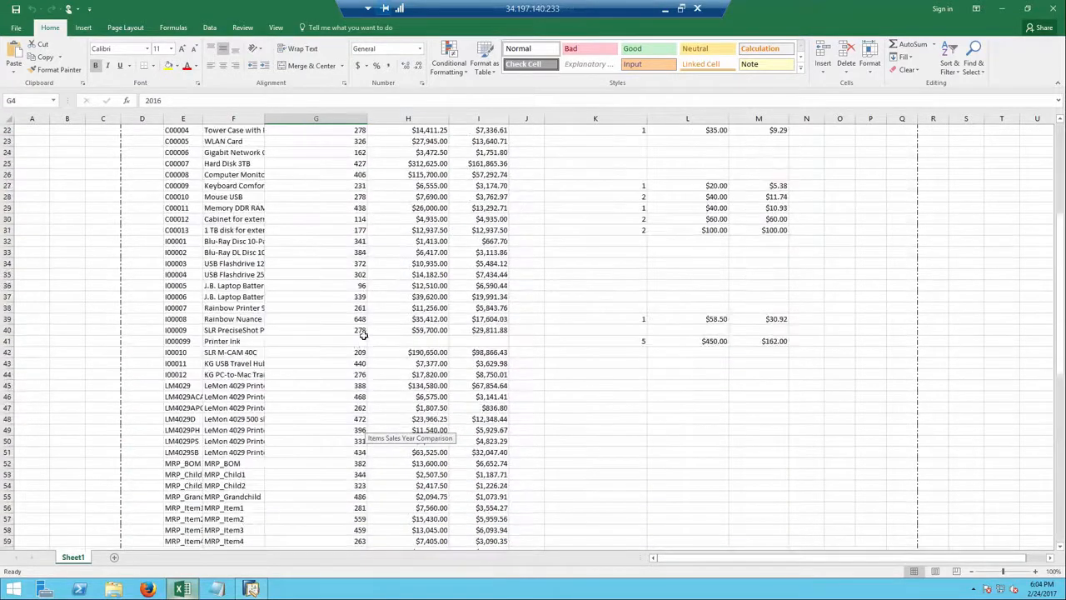
{"action": "left_click", "coordinate": [1052, 8]}
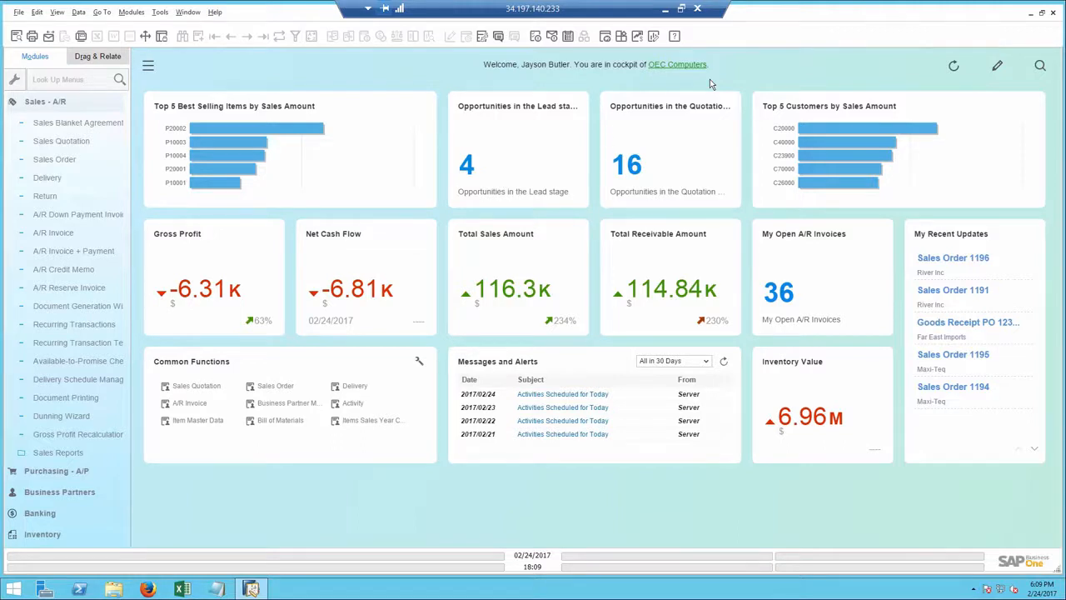
Step: Search all company data for the contact's first name and narrow the results to closed Sales A/R Invoices
{"action": "left_click", "coordinate": [1041, 67]}
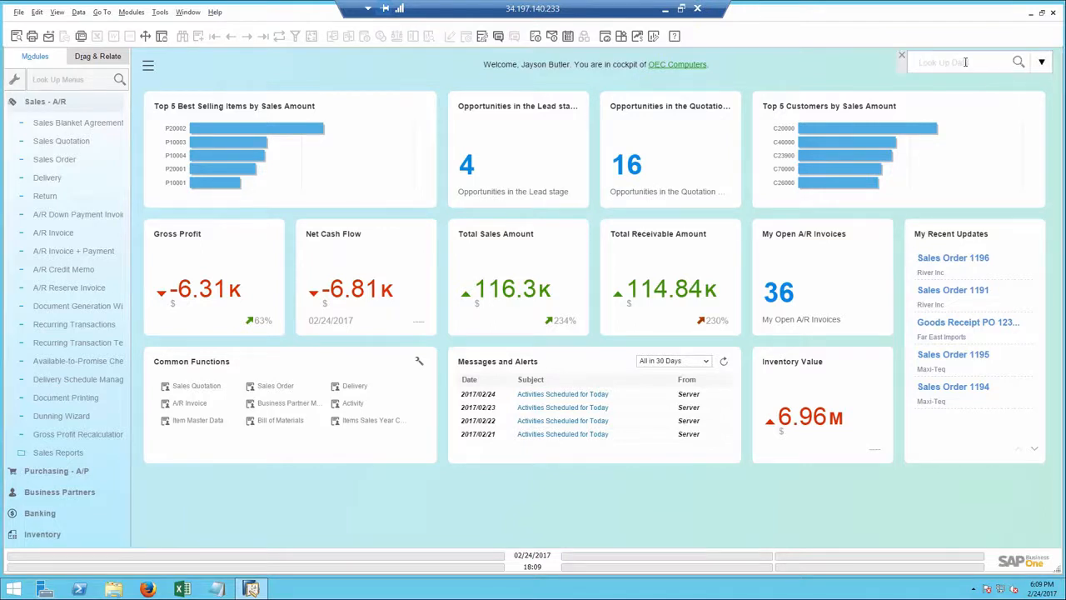
{"action": "type", "text": "C"}
{"action": "type", "text": "ewis"}
{"action": "key", "text": "Return"}
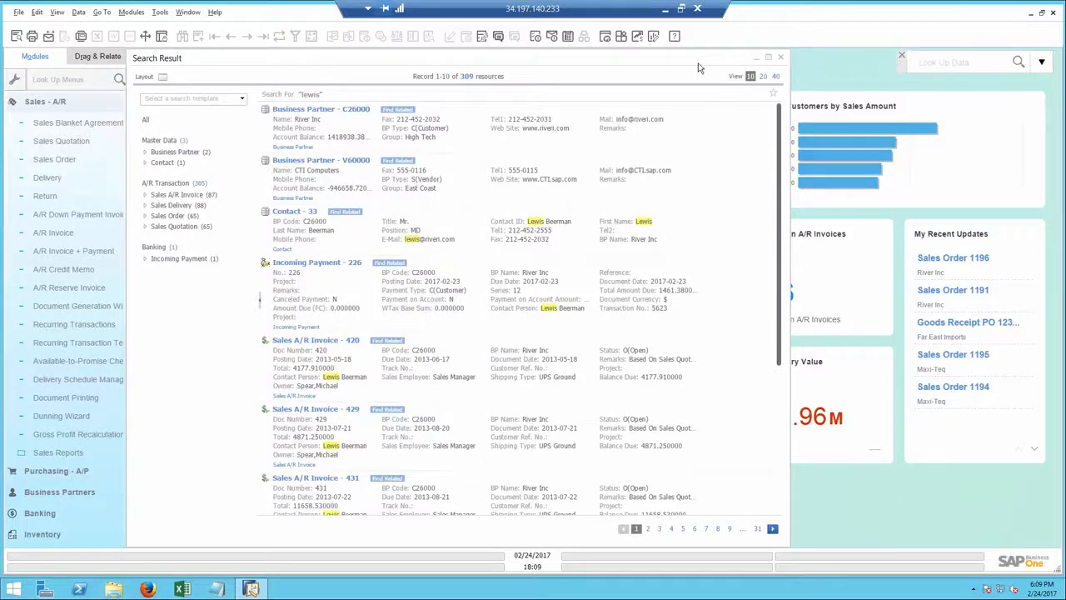
{"action": "left_click", "coordinate": [192, 196]}
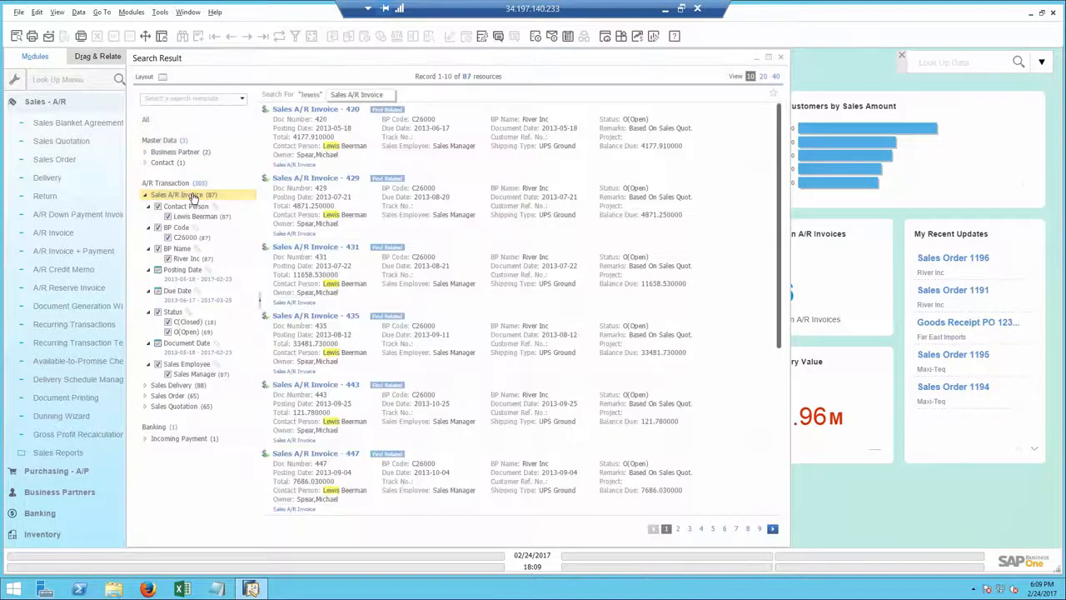
{"action": "left_click", "coordinate": [168, 332]}
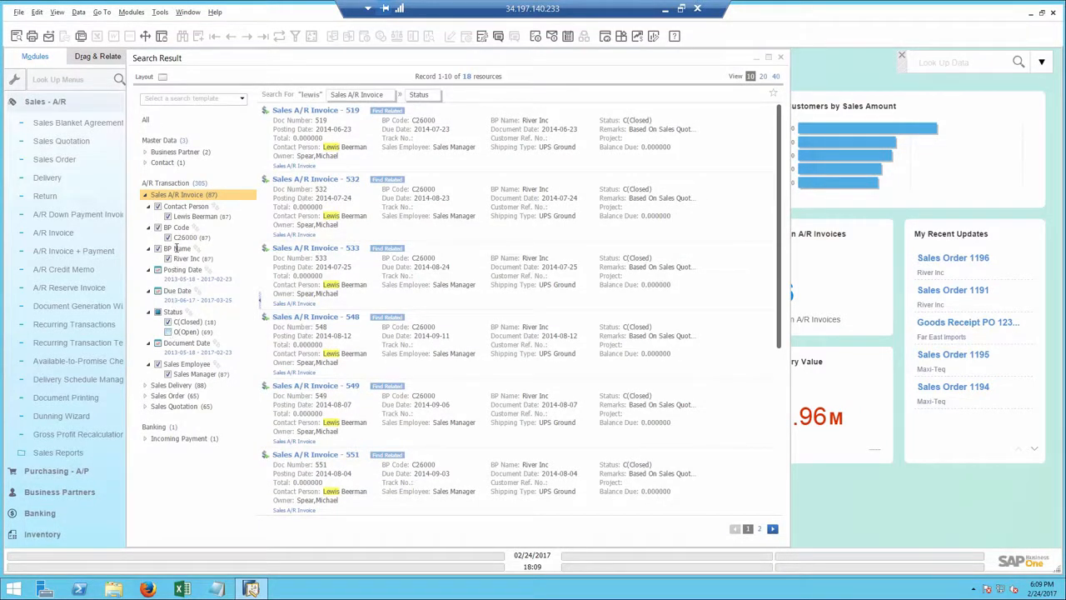
Step: Narrow the closed Sales A/R Invoice results to posting dates from 2017-01-01 to 2017-02-23
{"action": "left_click", "coordinate": [183, 280]}
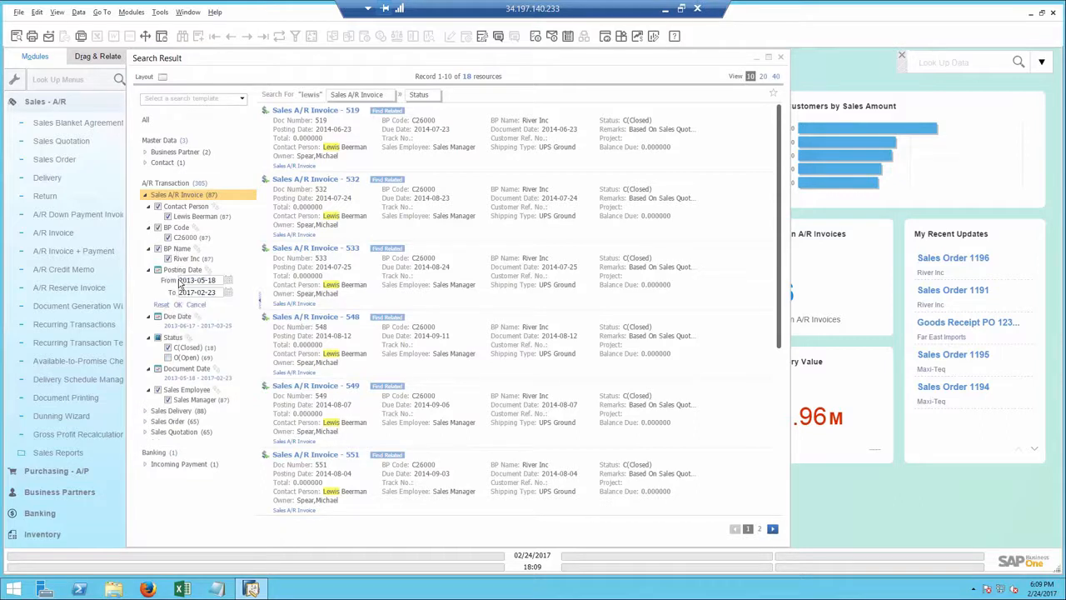
{"action": "left_click", "coordinate": [228, 281]}
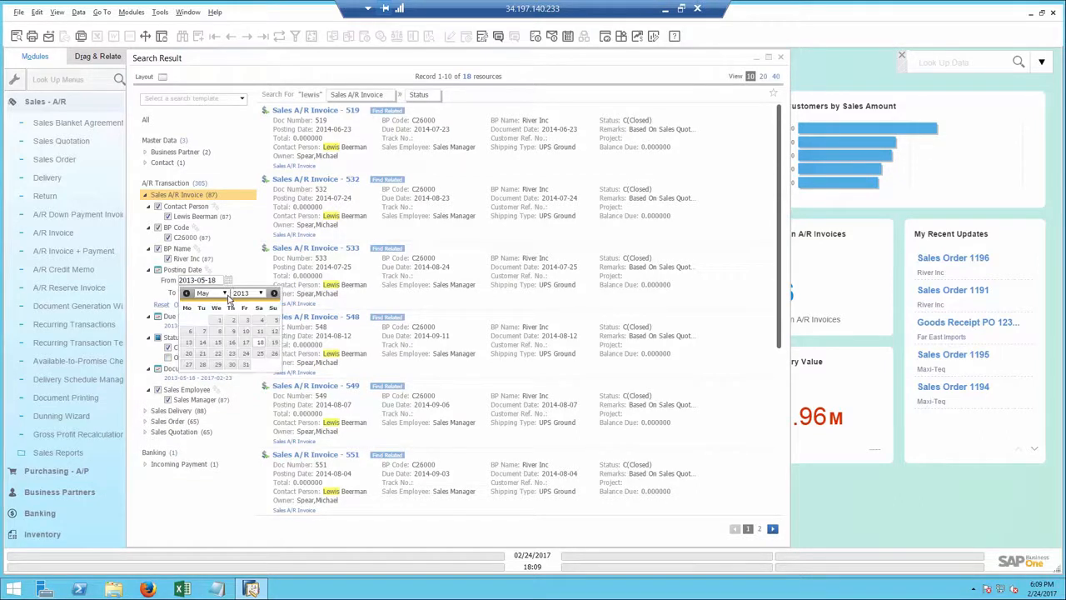
{"action": "left_click", "coordinate": [259, 293]}
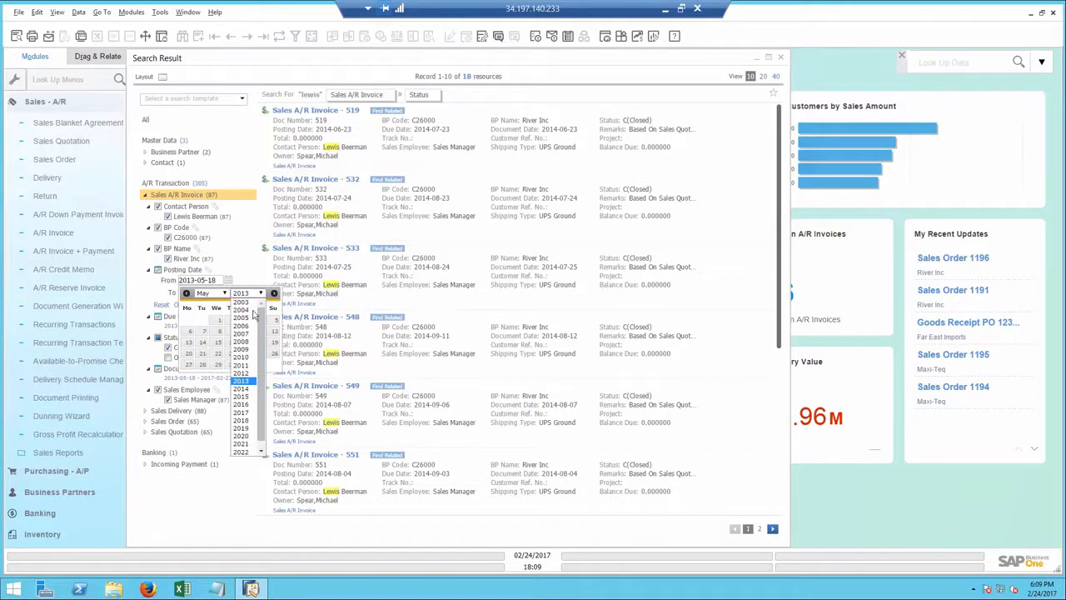
{"action": "left_click", "coordinate": [248, 412]}
{"action": "left_click", "coordinate": [225, 294]}
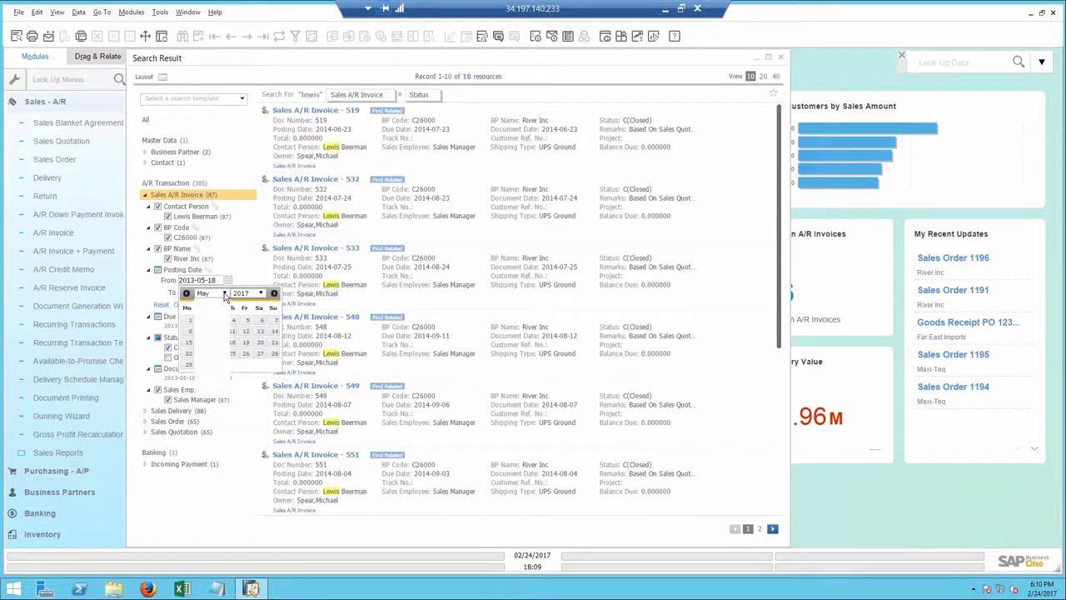
{"action": "left_click", "coordinate": [202, 301]}
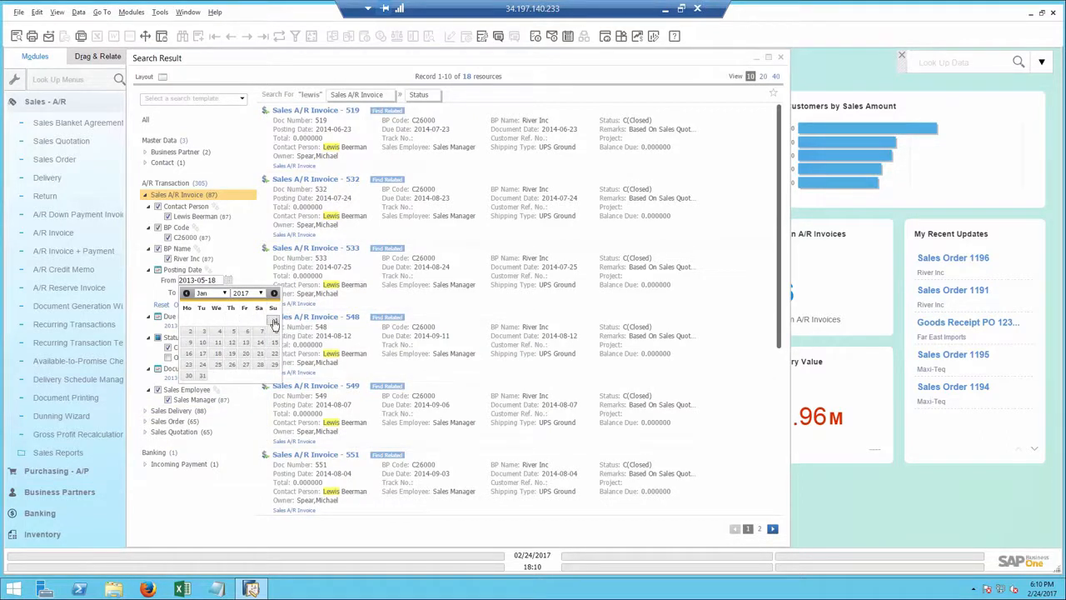
{"action": "left_click", "coordinate": [274, 320]}
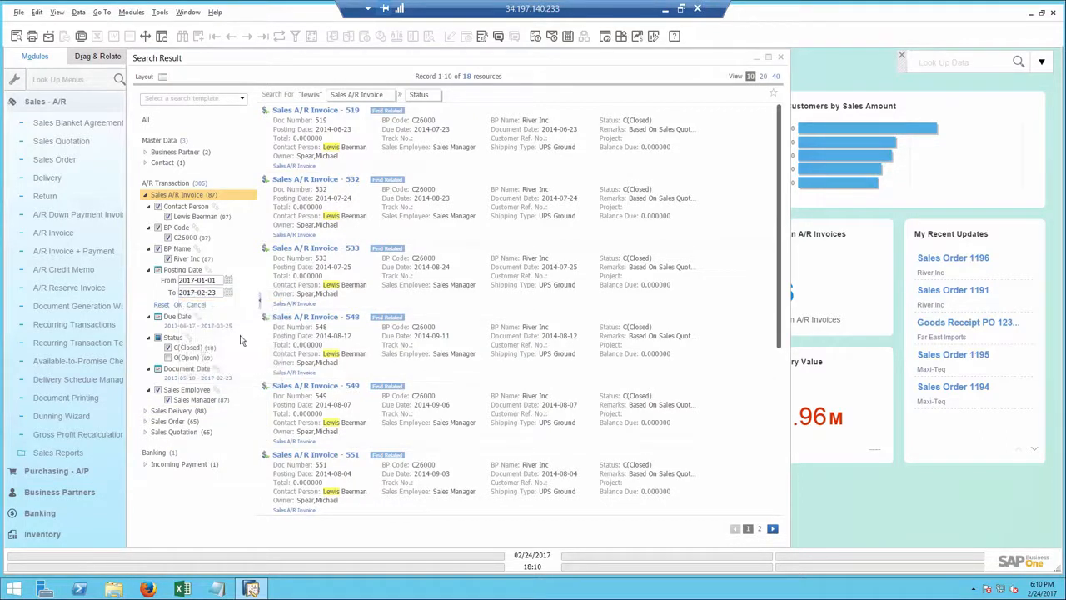
{"action": "left_click", "coordinate": [177, 304]}
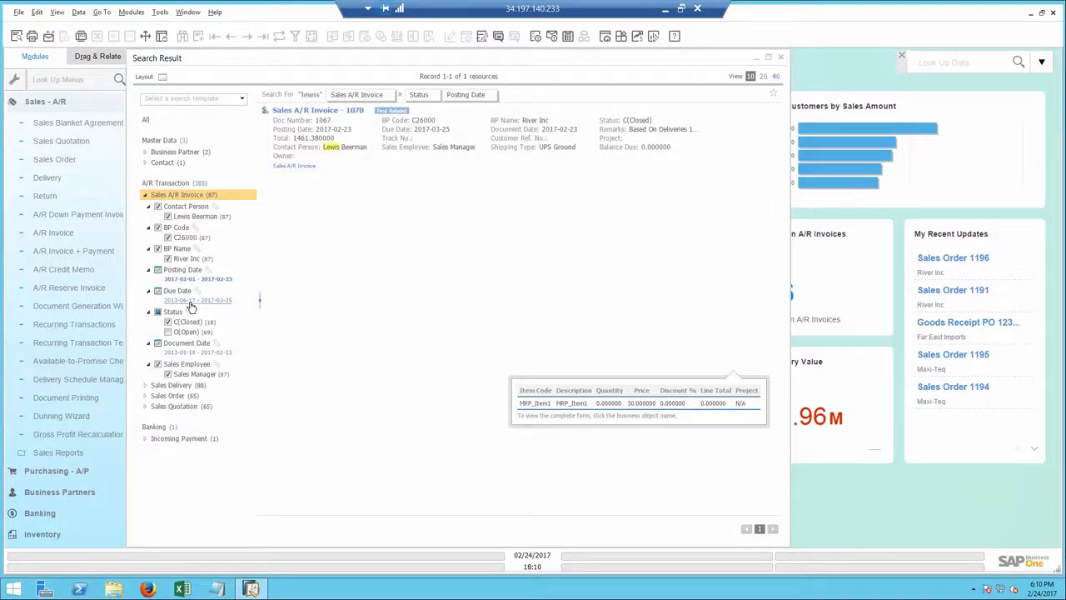
Step: Find the business objects related to the filtered invoice, browse its items, deliveries and sales orders, and drill into the River Inc business partner
{"action": "mouse_move", "coordinate": [402, 119]}
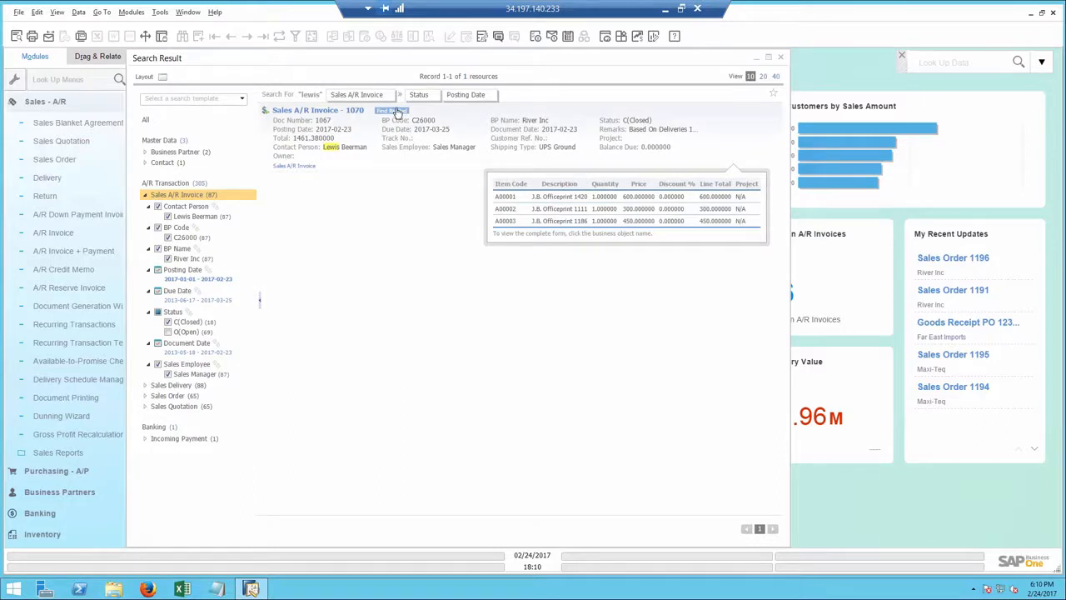
{"action": "left_click", "coordinate": [399, 116]}
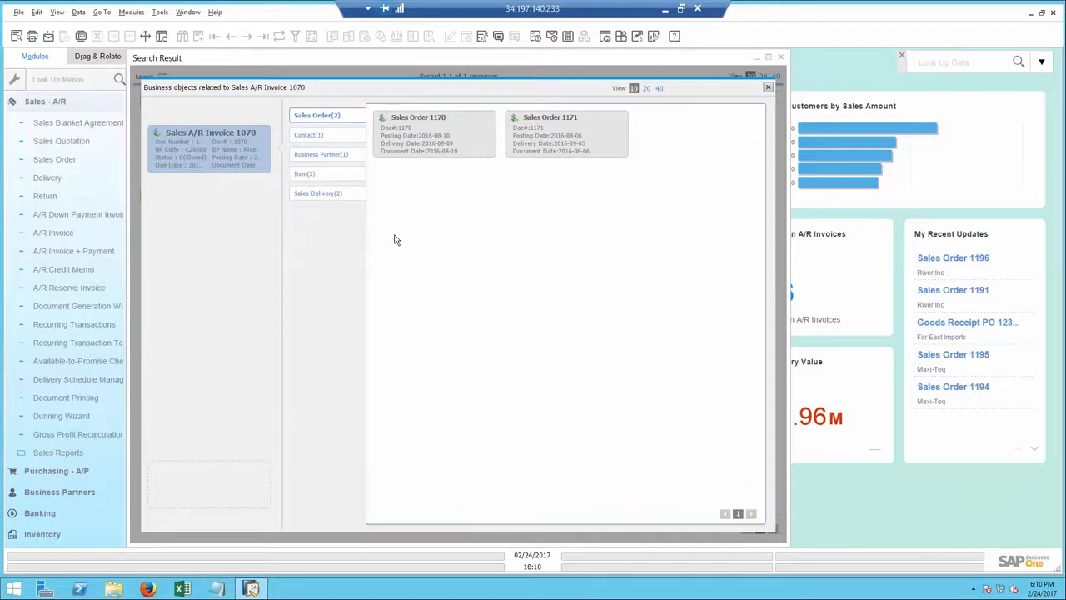
{"action": "left_click", "coordinate": [310, 178]}
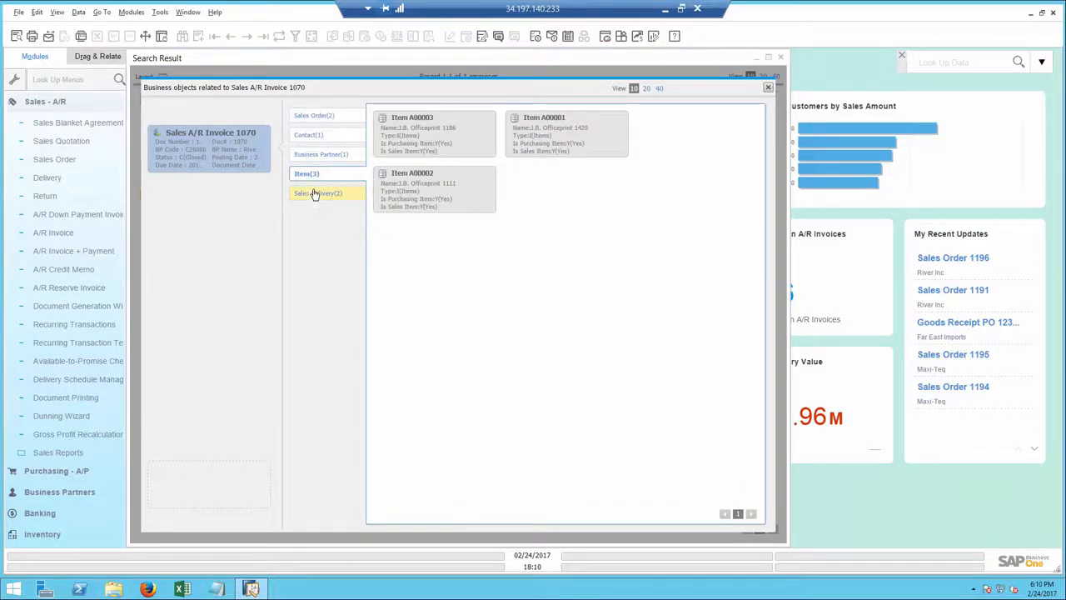
{"action": "left_click", "coordinate": [311, 194]}
{"action": "left_click", "coordinate": [315, 115]}
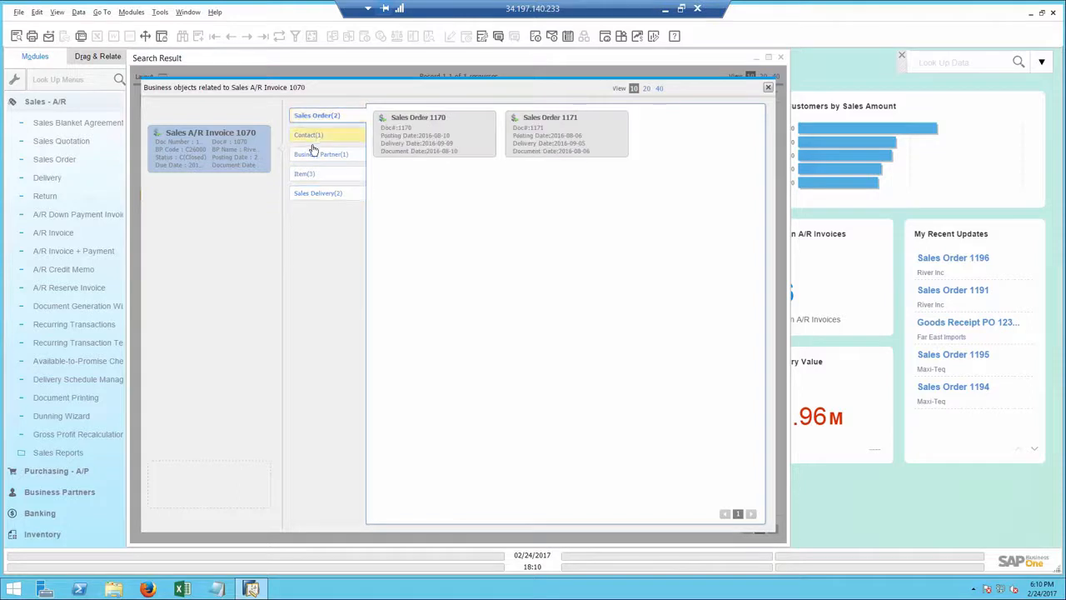
{"action": "left_click", "coordinate": [315, 156]}
{"action": "double_click", "coordinate": [409, 147]}
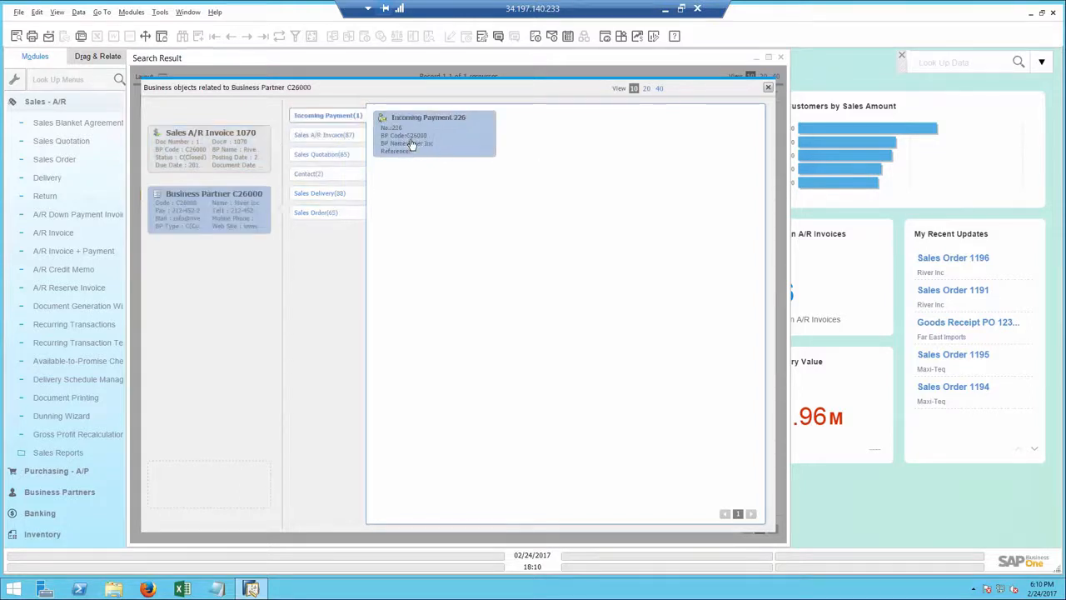
Step: Open the related A/R invoice, display its Relationship Map, and open the linked incoming payment
{"action": "double_click", "coordinate": [221, 140]}
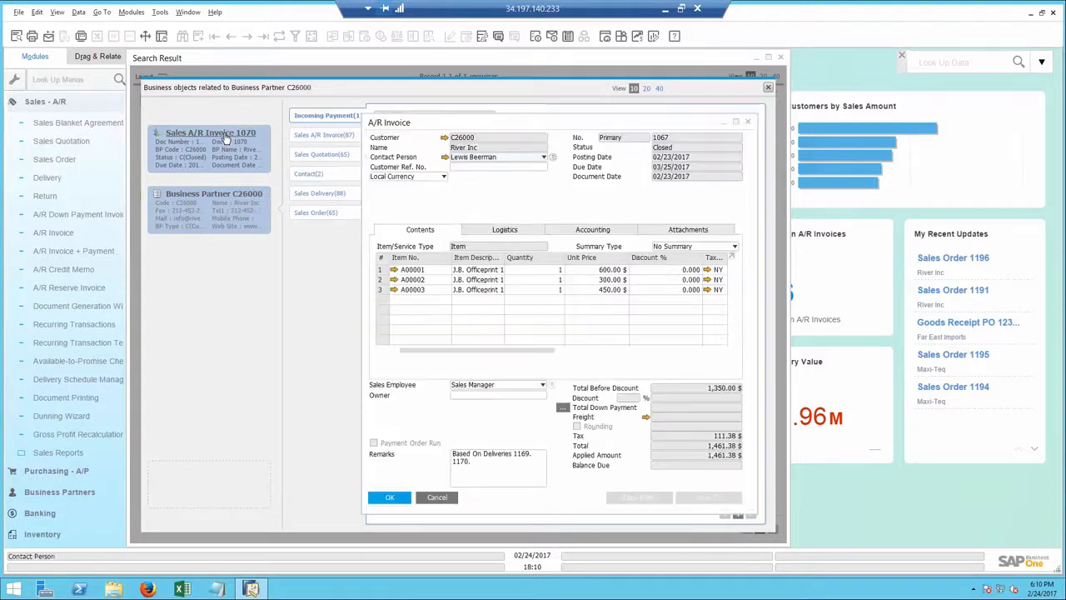
{"action": "right_click", "coordinate": [500, 196]}
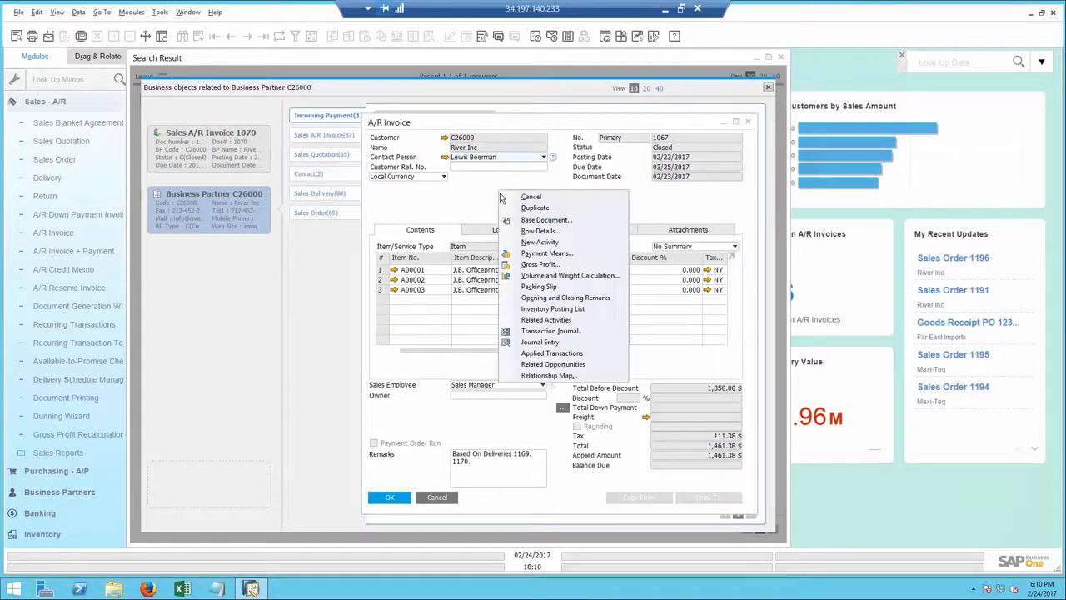
{"action": "left_click", "coordinate": [540, 375]}
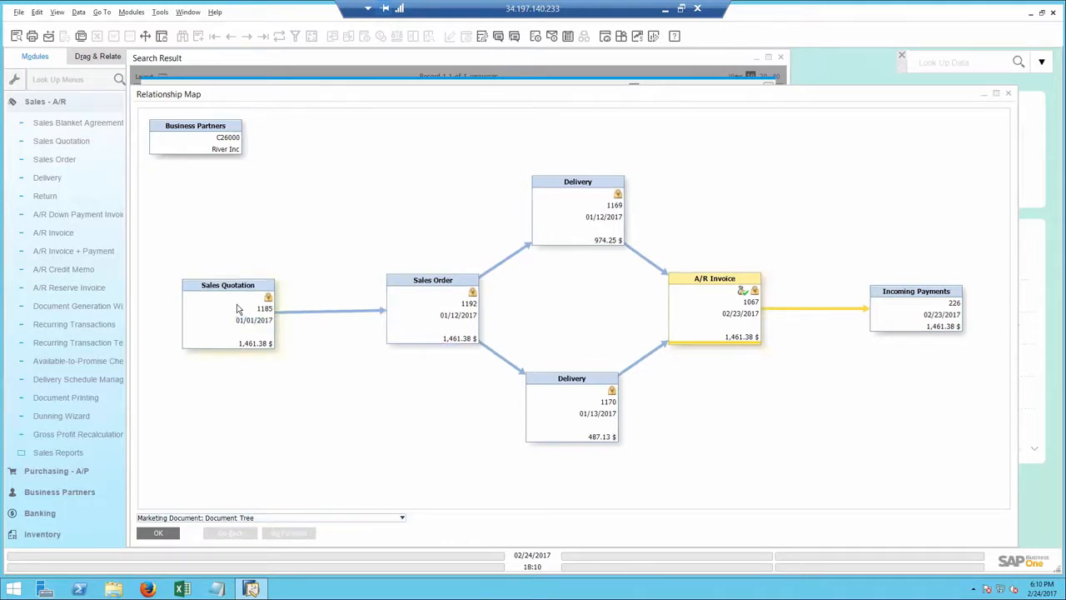
{"action": "double_click", "coordinate": [912, 315]}
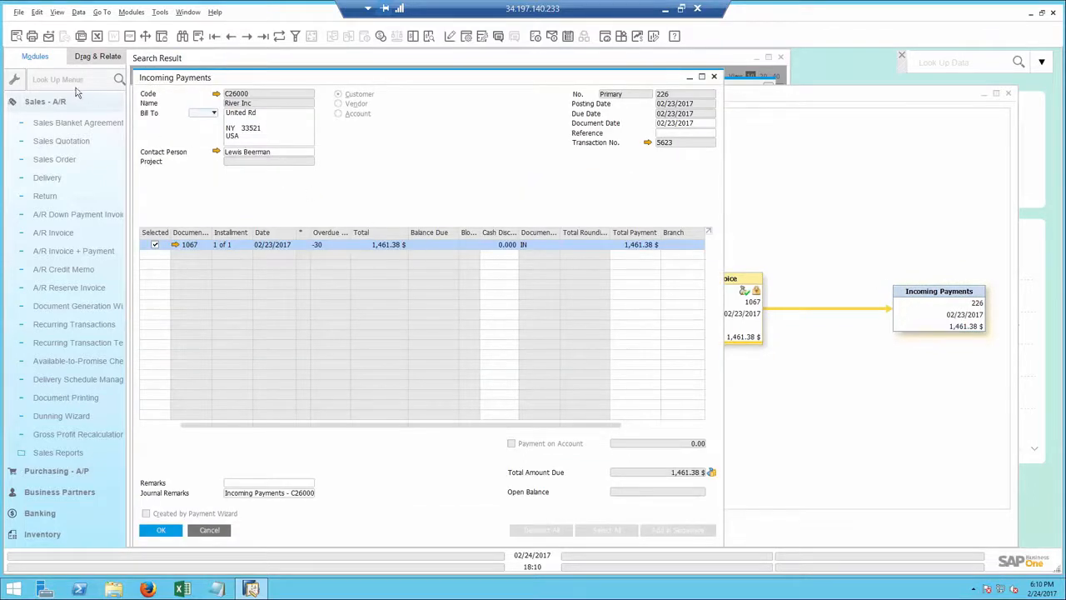
Step: Start an e-mail for the incoming payment with an edited report attached, and close all open windows without sending it
{"action": "left_click", "coordinate": [48, 36]}
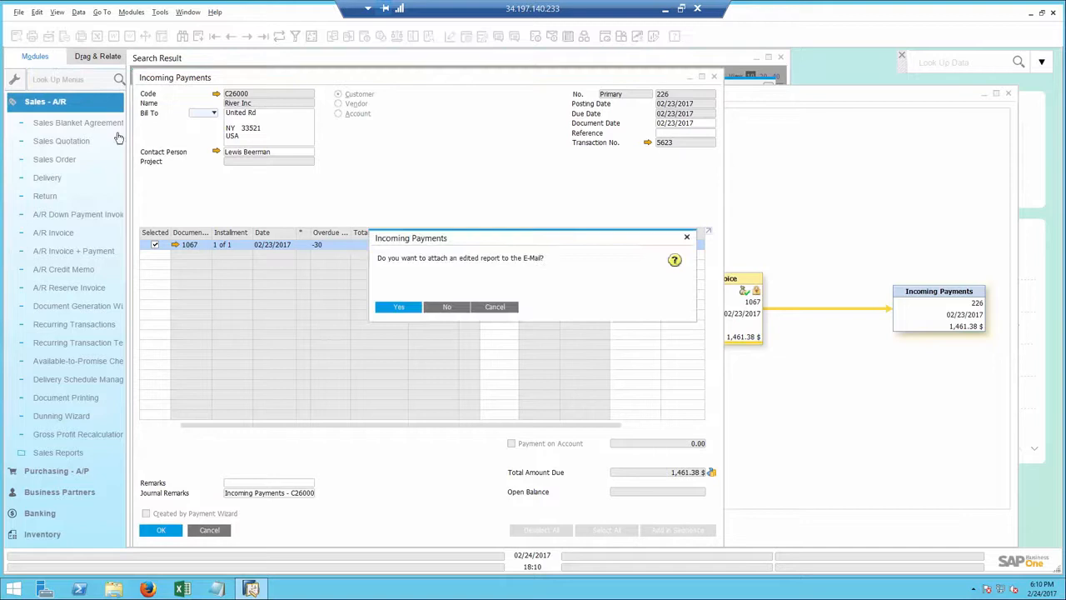
{"action": "left_click", "coordinate": [394, 306]}
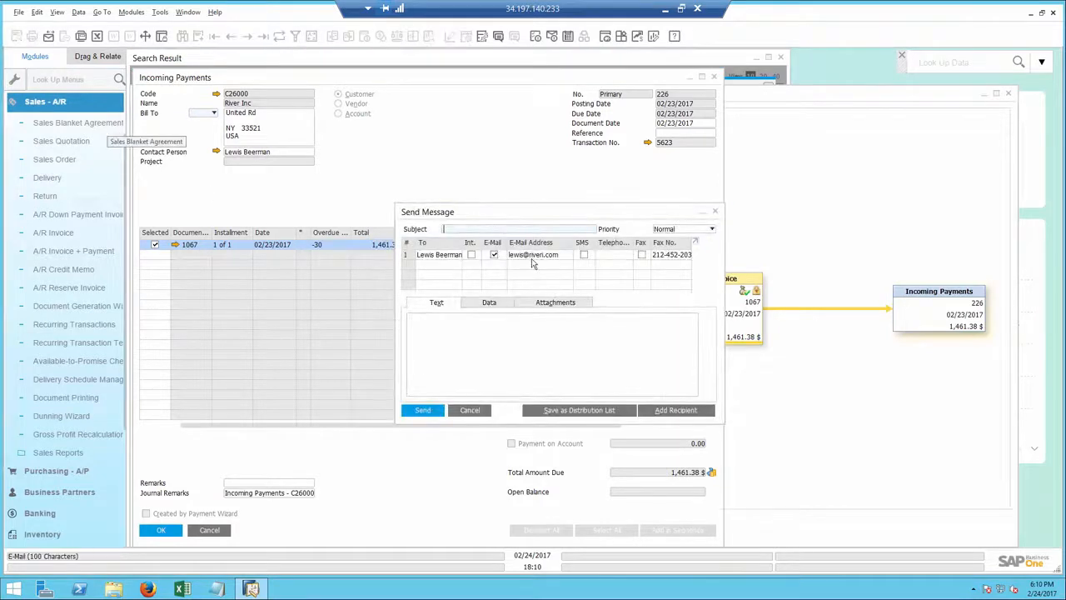
{"action": "left_click", "coordinate": [188, 12]}
{"action": "left_click", "coordinate": [208, 41]}
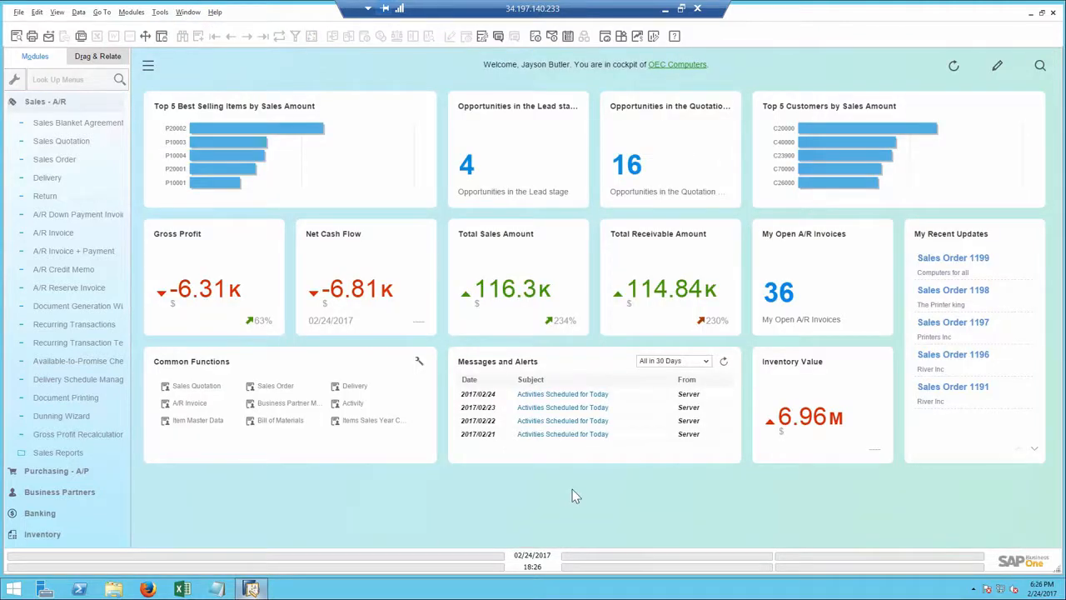
Step: Collapse the Sales - A/R module, open the Cash Flow Forecast, and extend its end date to 08/29/2017
{"action": "left_click", "coordinate": [86, 106]}
{"action": "left_click", "coordinate": [56, 186]}
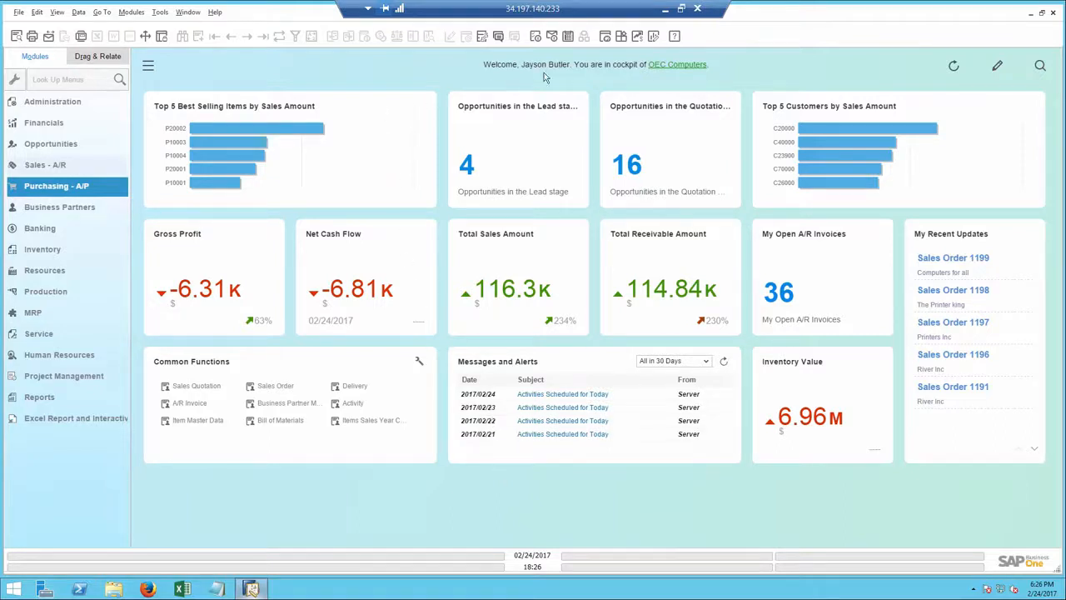
{"action": "left_click", "coordinate": [637, 36]}
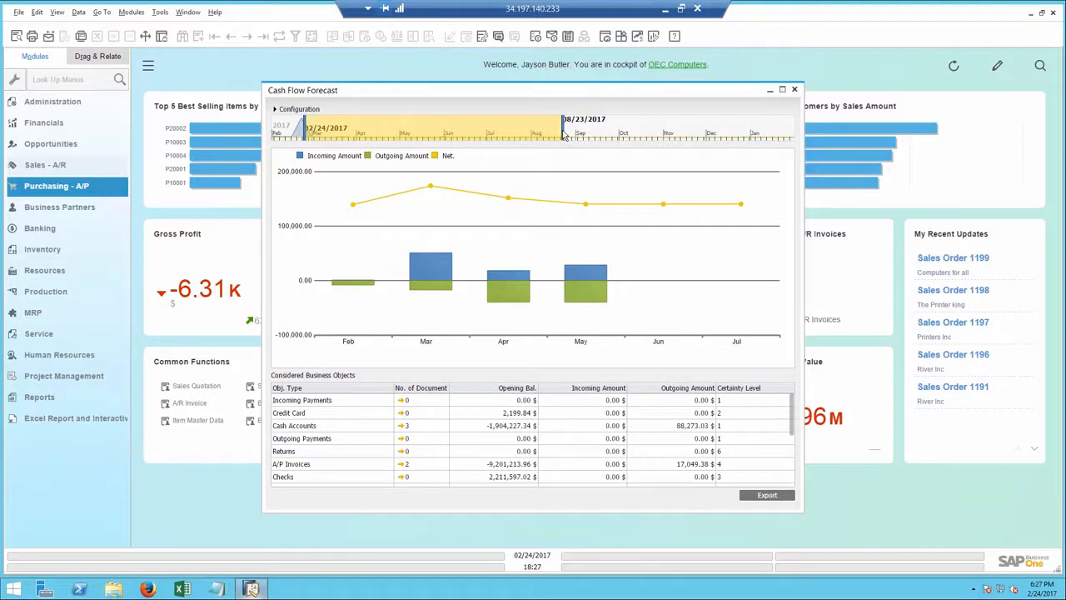
{"action": "left_click_drag", "start_coordinate": [564, 136], "coordinate": [574, 137]}
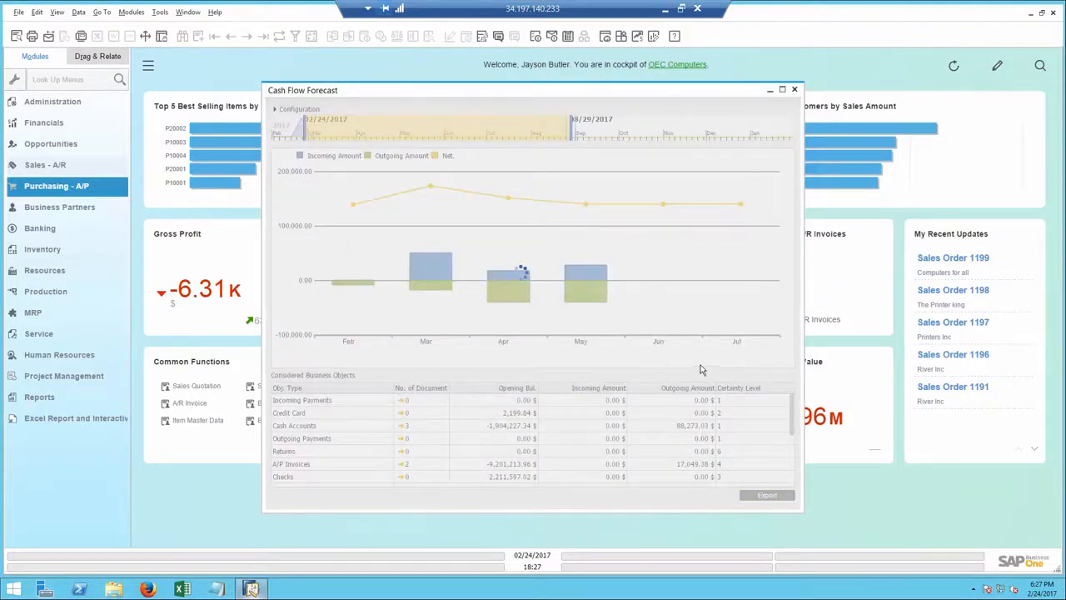
Step: Review the forecast's considered business objects and the document details behind the March incoming amount
{"action": "left_click_drag", "start_coordinate": [794, 413], "coordinate": [798, 468]}
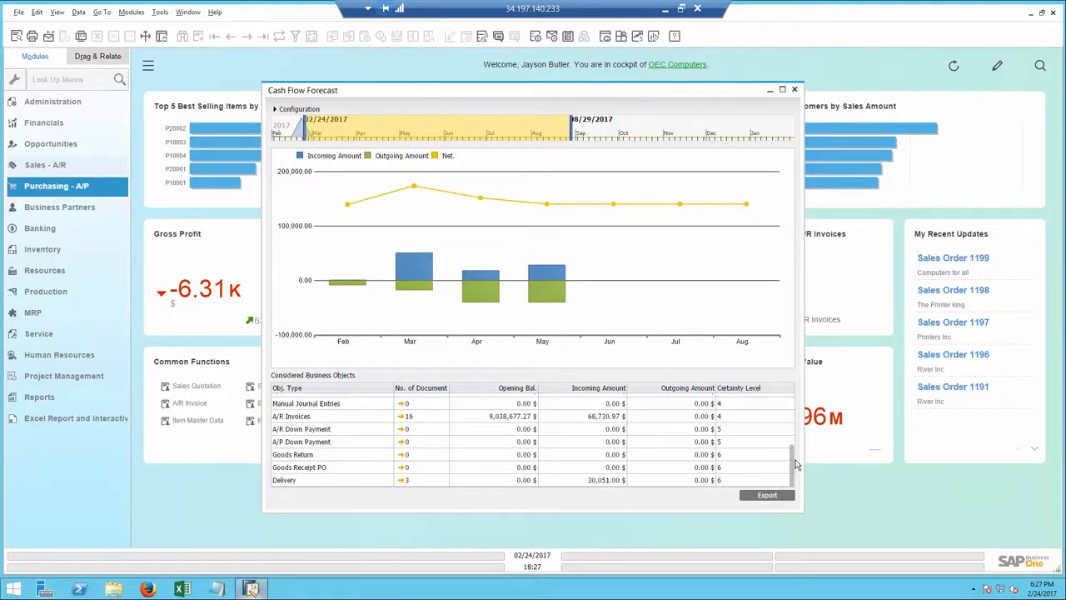
{"action": "left_click_drag", "start_coordinate": [795, 465], "coordinate": [793, 410]}
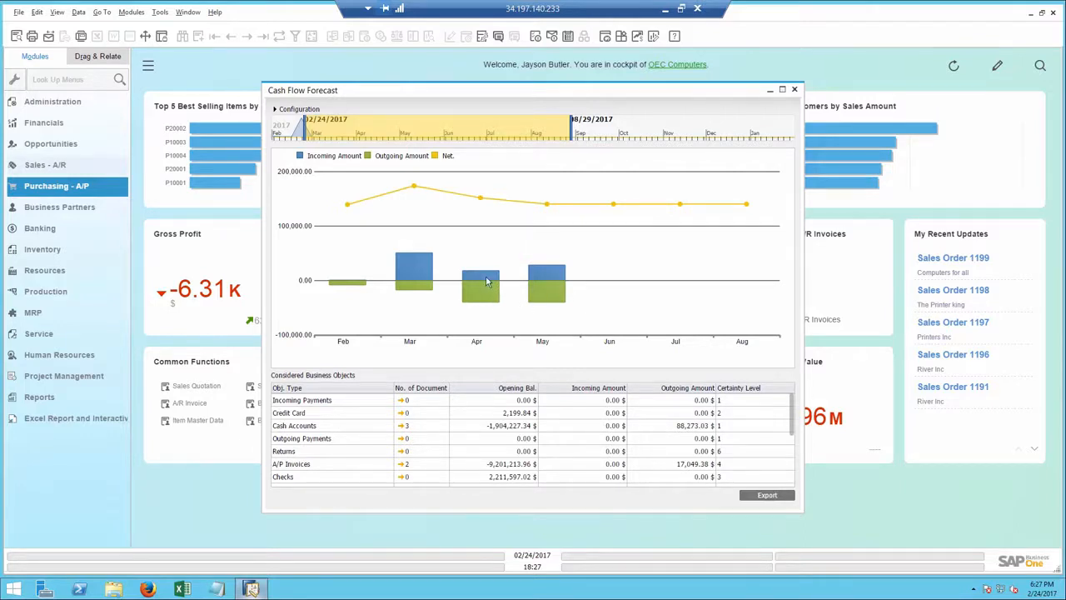
{"action": "double_click", "coordinate": [405, 267]}
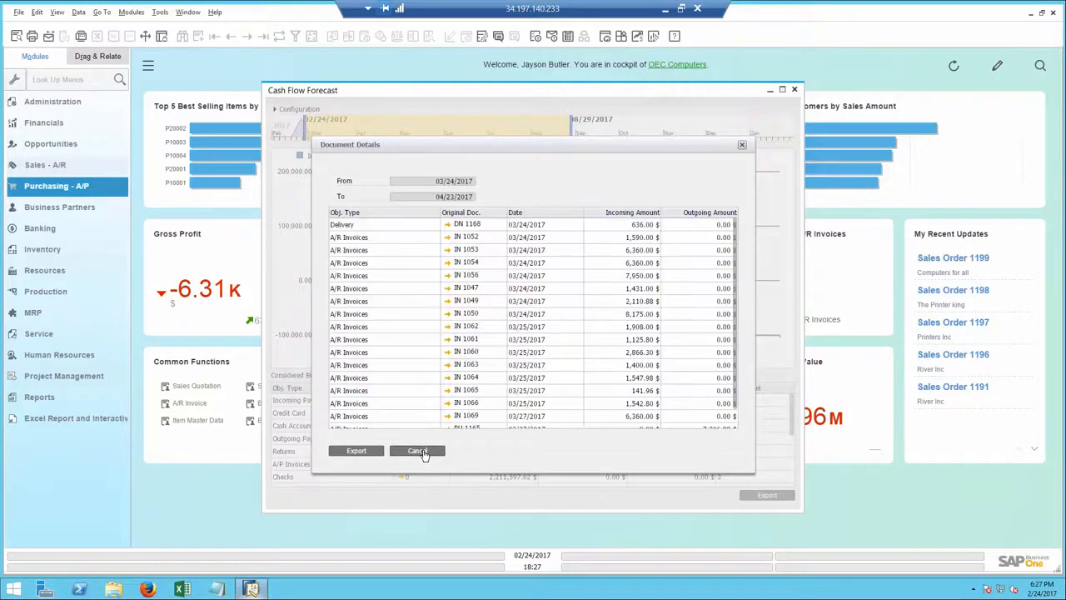
{"action": "left_click", "coordinate": [417, 450]}
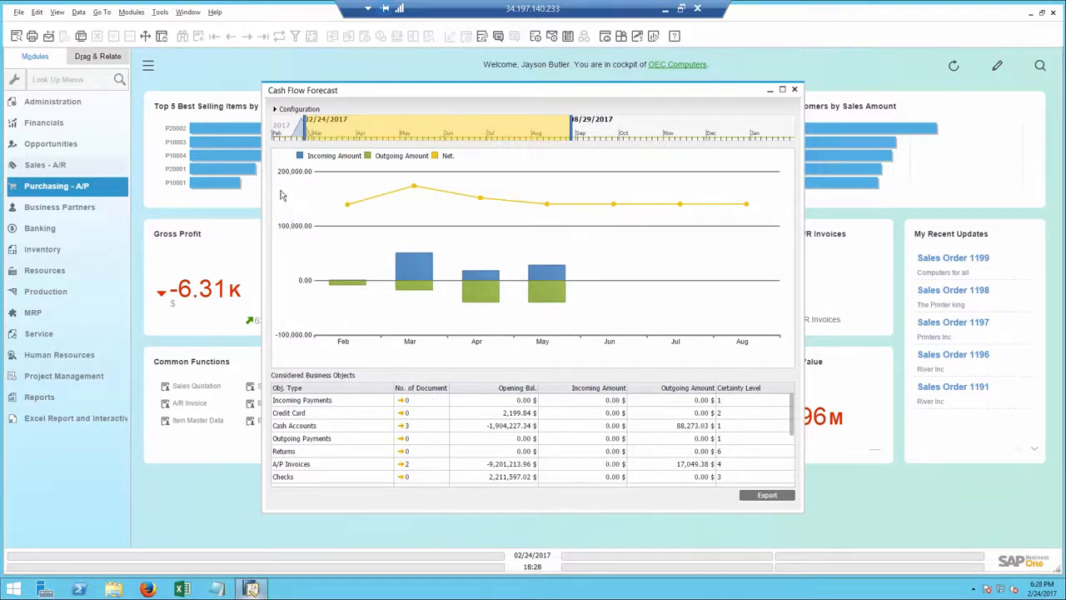
Step: Set the forecast's certainty level to the Low end, inspect the June document details, and close the Cash Flow Forecast
{"action": "left_click", "coordinate": [275, 110]}
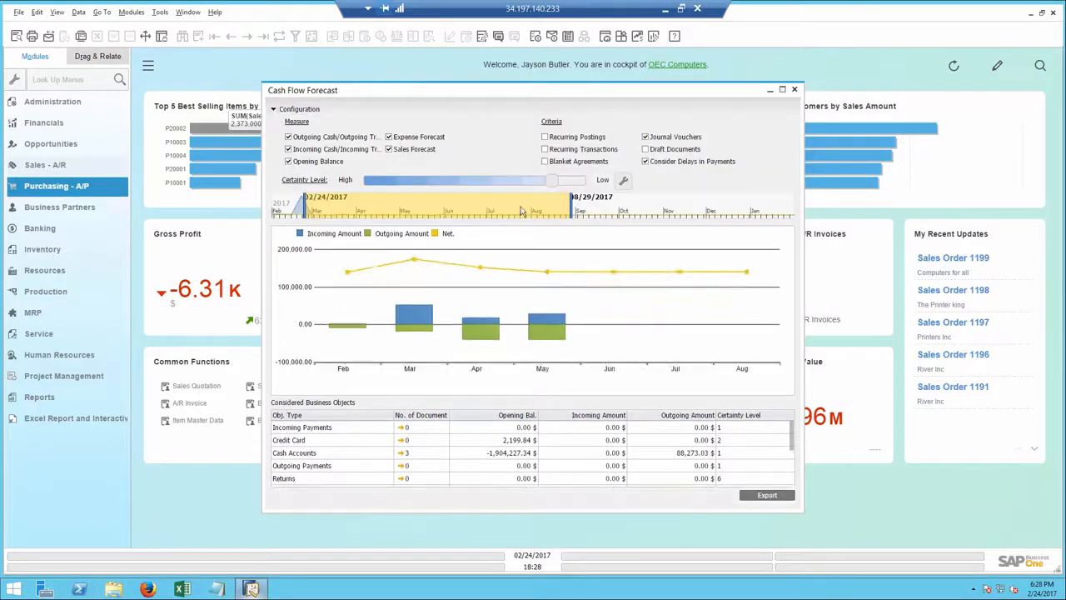
{"action": "left_click", "coordinate": [571, 185]}
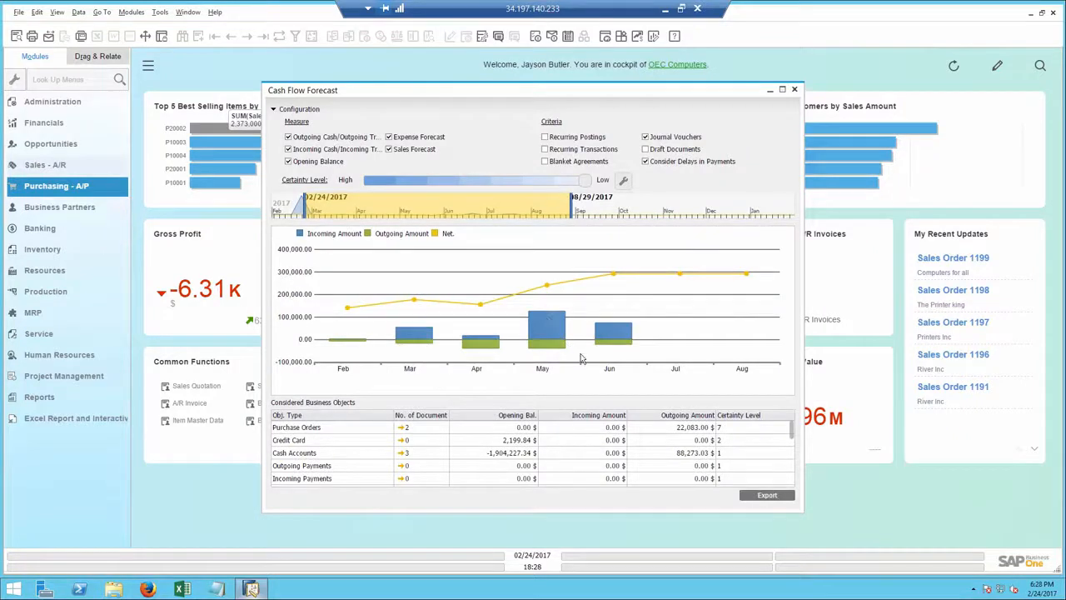
{"action": "double_click", "coordinate": [606, 337]}
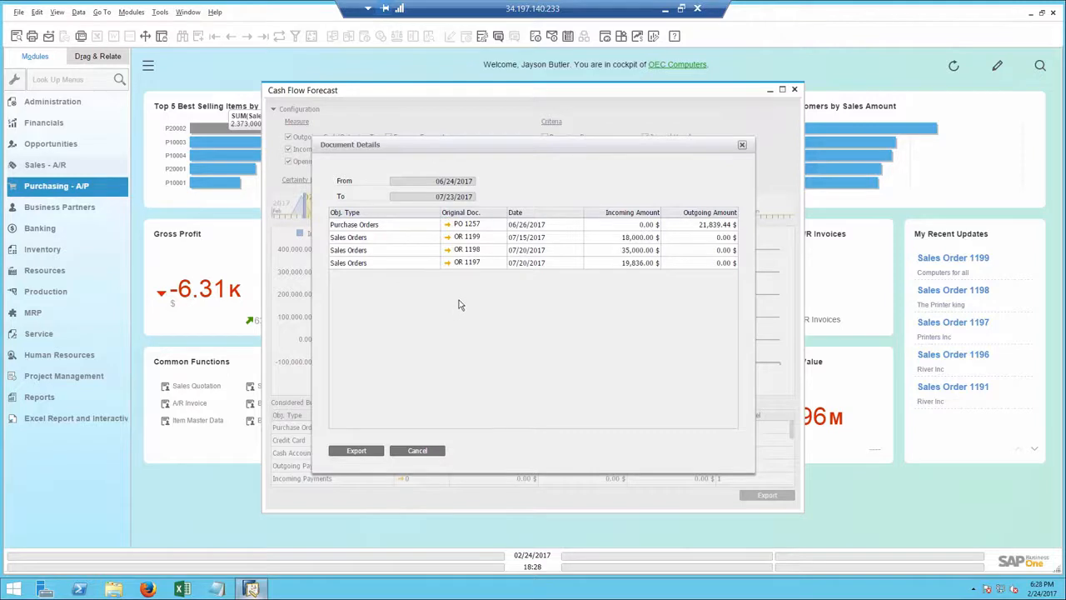
{"action": "left_click", "coordinate": [417, 451]}
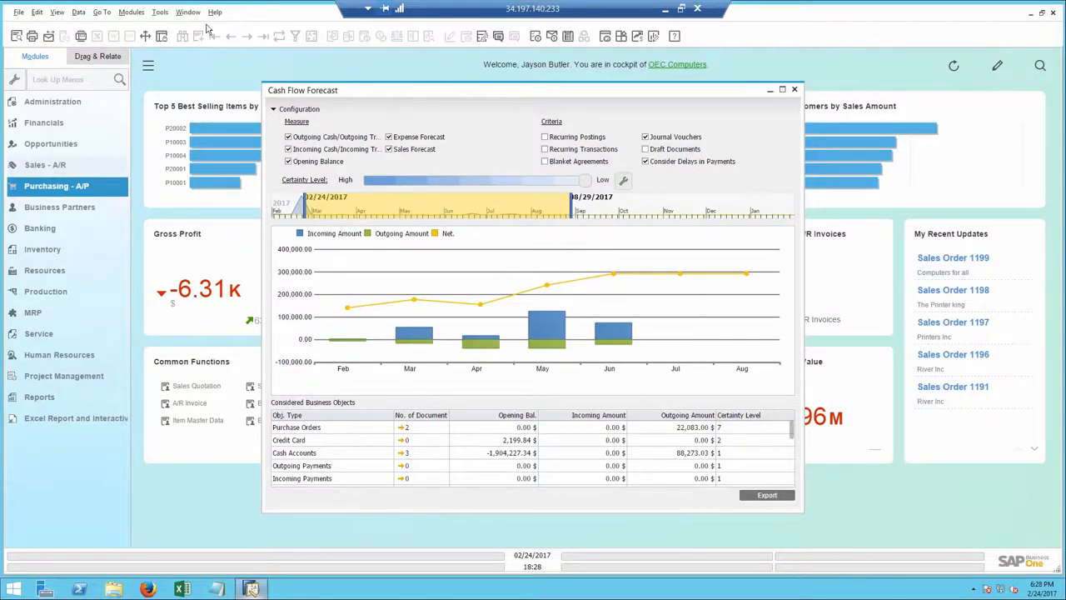
{"action": "left_click", "coordinate": [793, 90]}
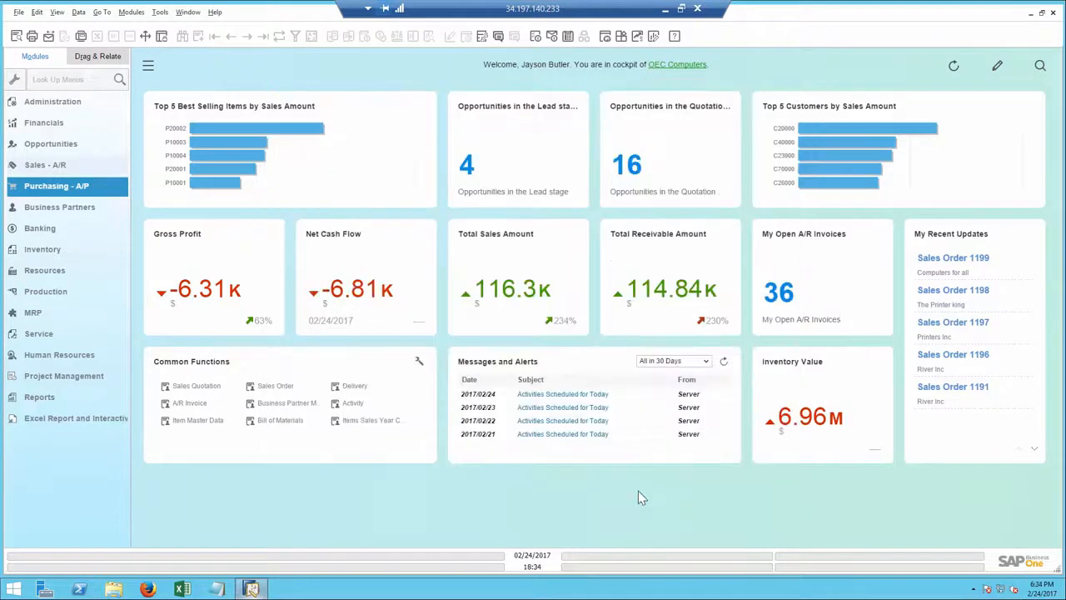